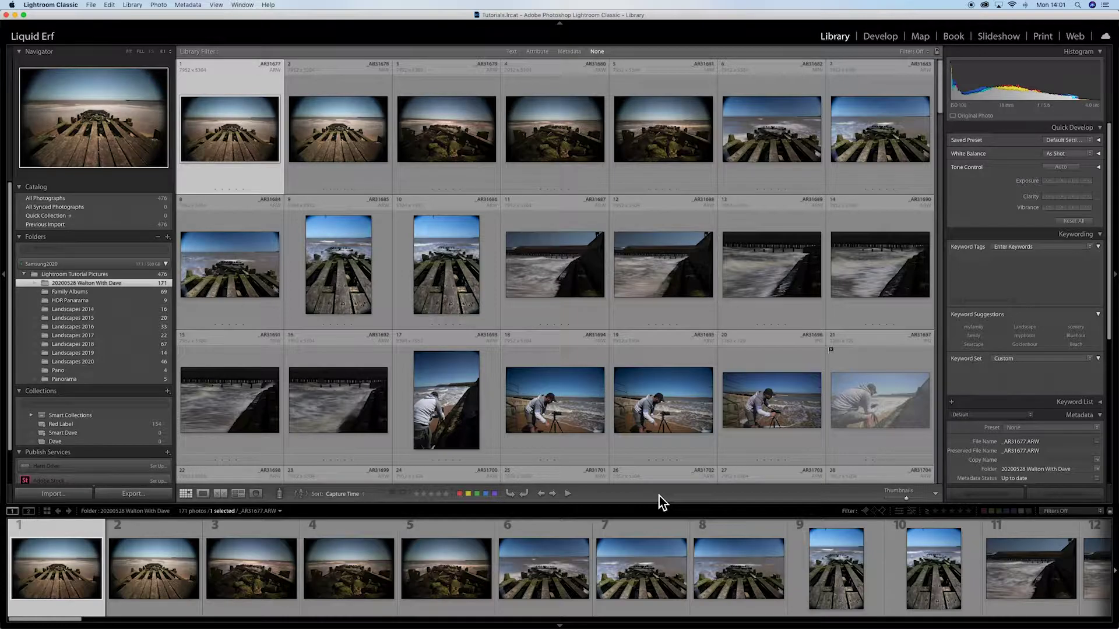
# Flag photos 1 and 3 as picks and reject photo 2
pyautogui.press('t')
pyautogui.press('t')
pyautogui.click(936, 494)
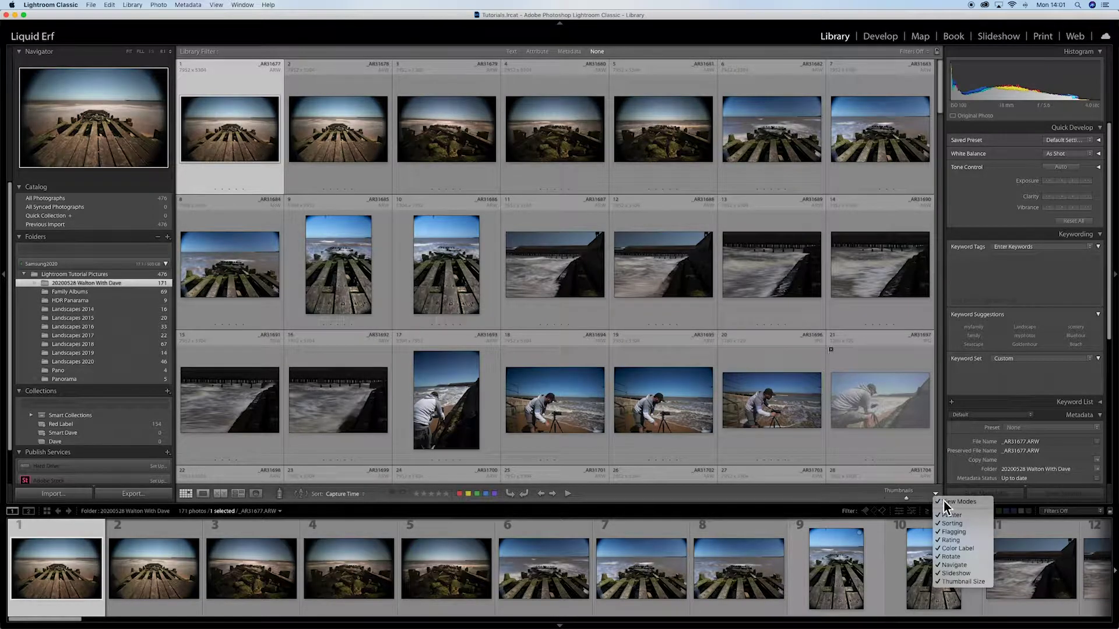
pyautogui.click(857, 495)
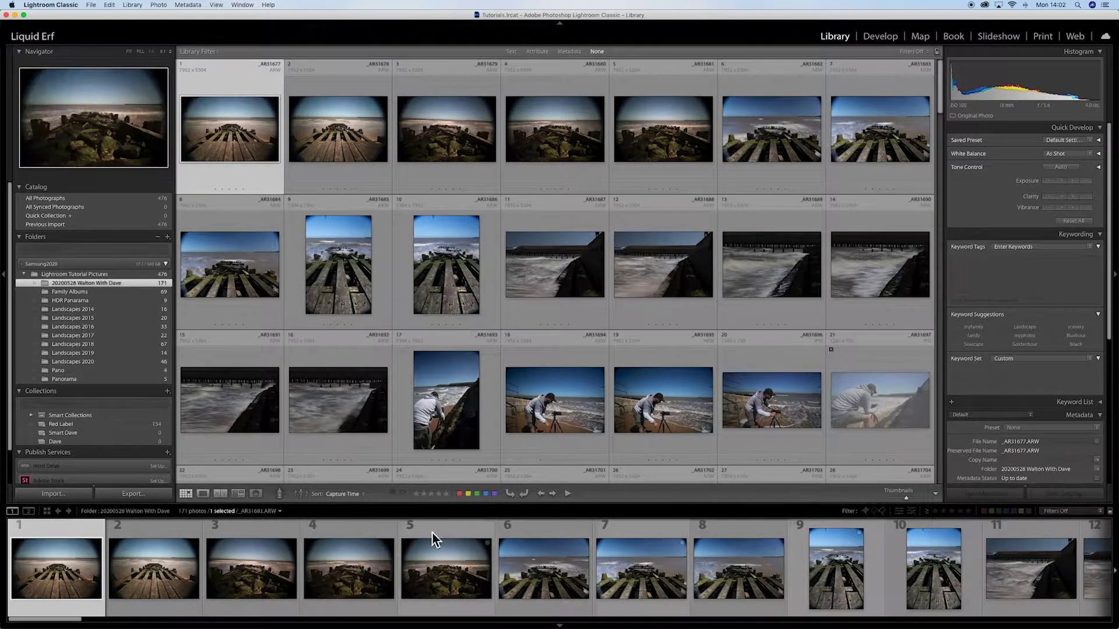
pyautogui.click(392, 494)
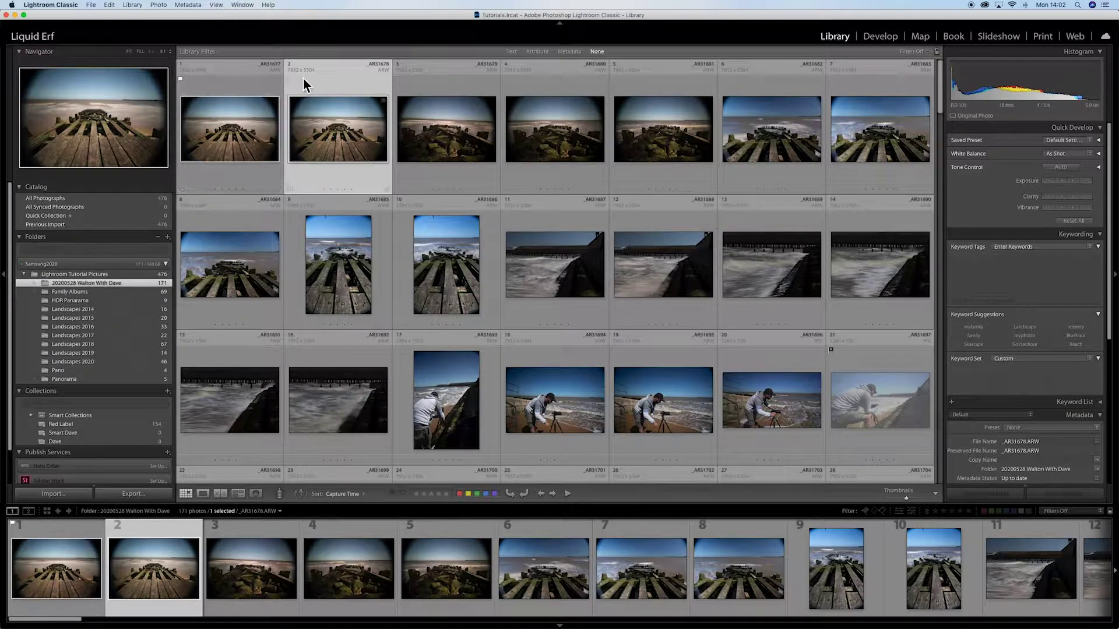
pyautogui.click(407, 496)
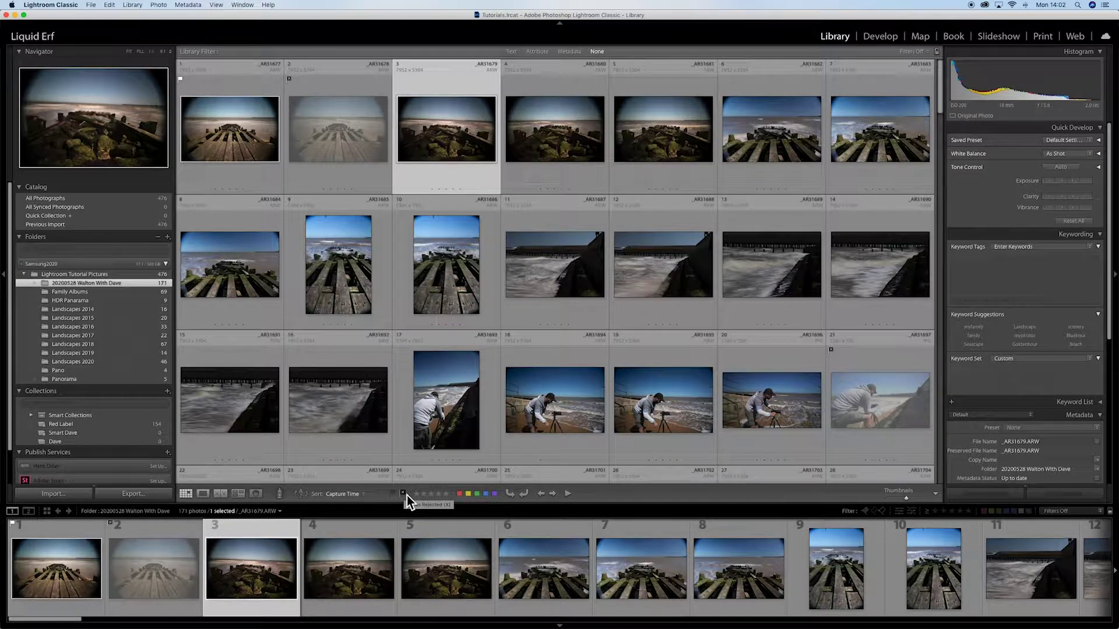
pyautogui.press('p')
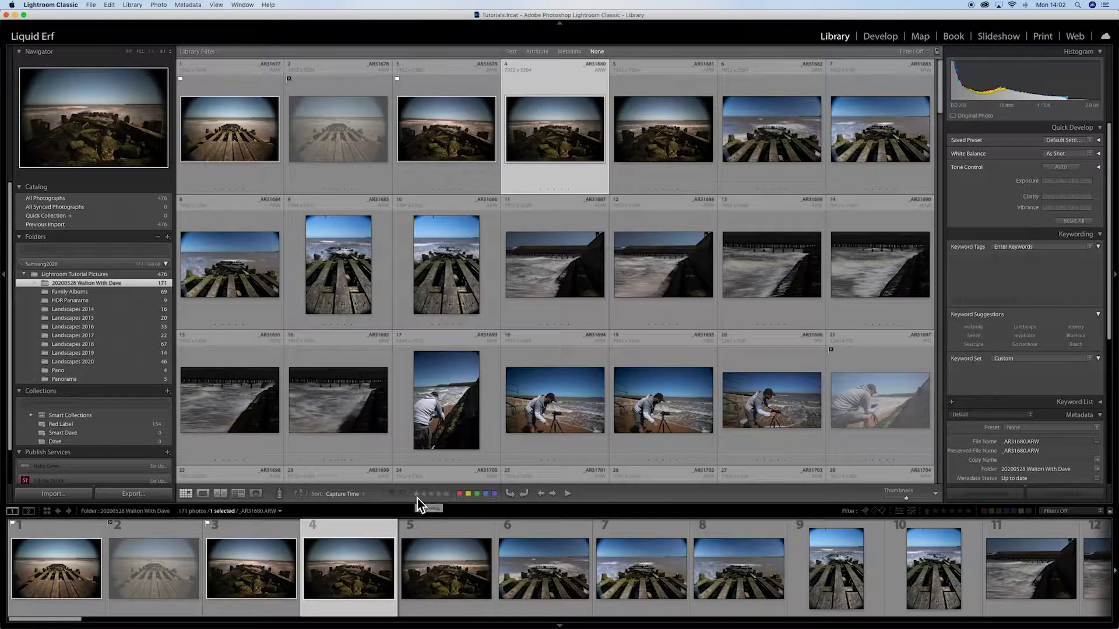
# Rate photos 4, 5 and 6 with one, two and five stars
pyautogui.click(417, 499)
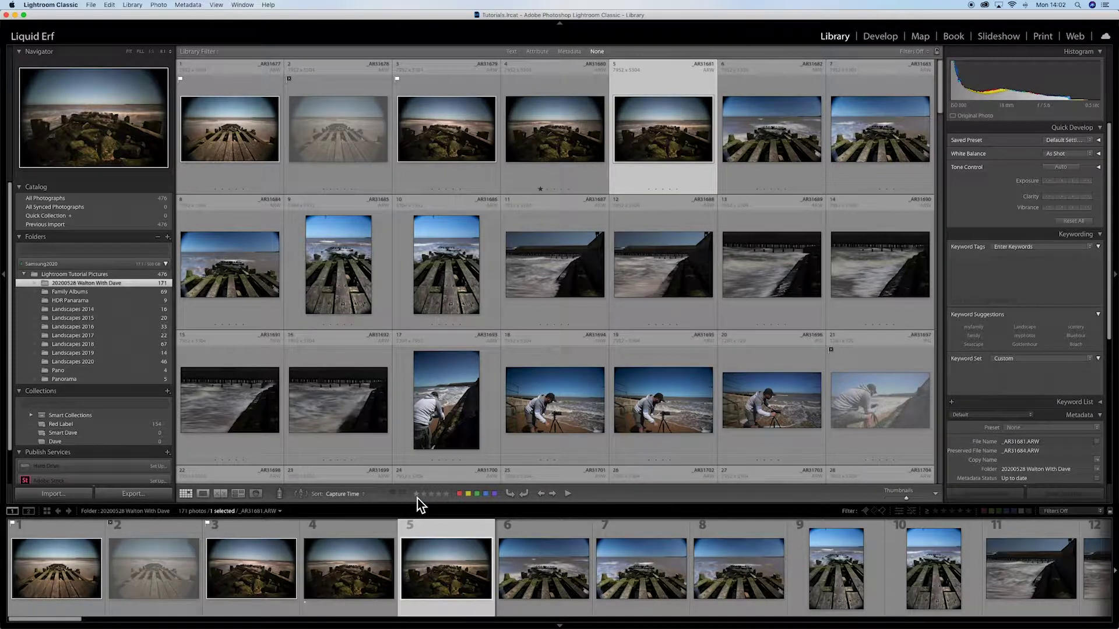
pyautogui.click(425, 495)
pyautogui.click(446, 495)
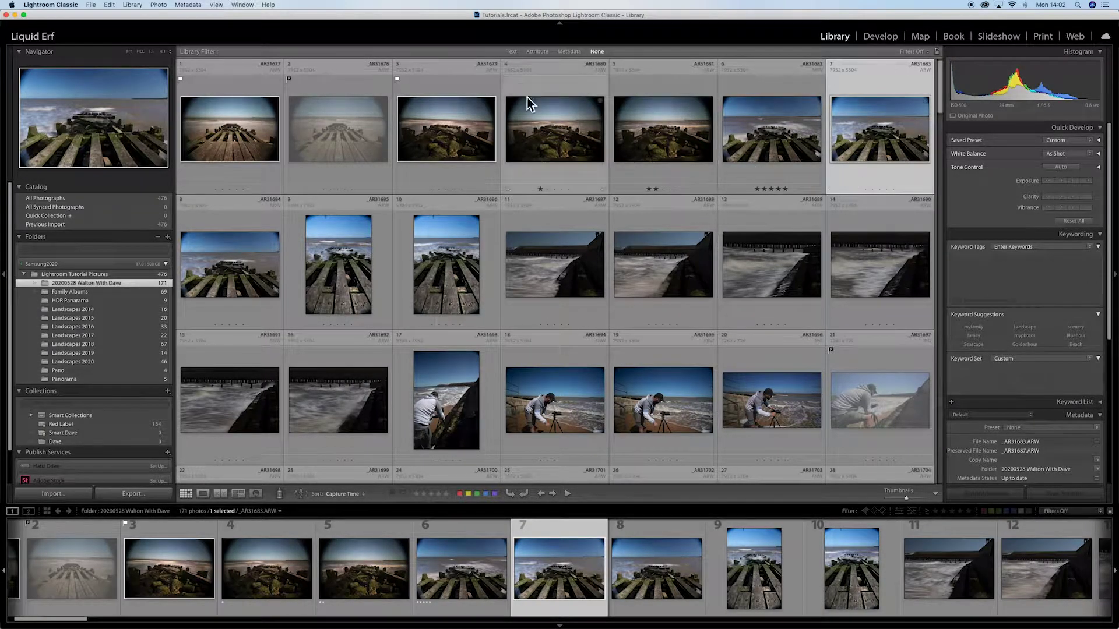
# Select photo 8, then give photo 18 a purple colour label from its context menu
pyautogui.click(158, 4)
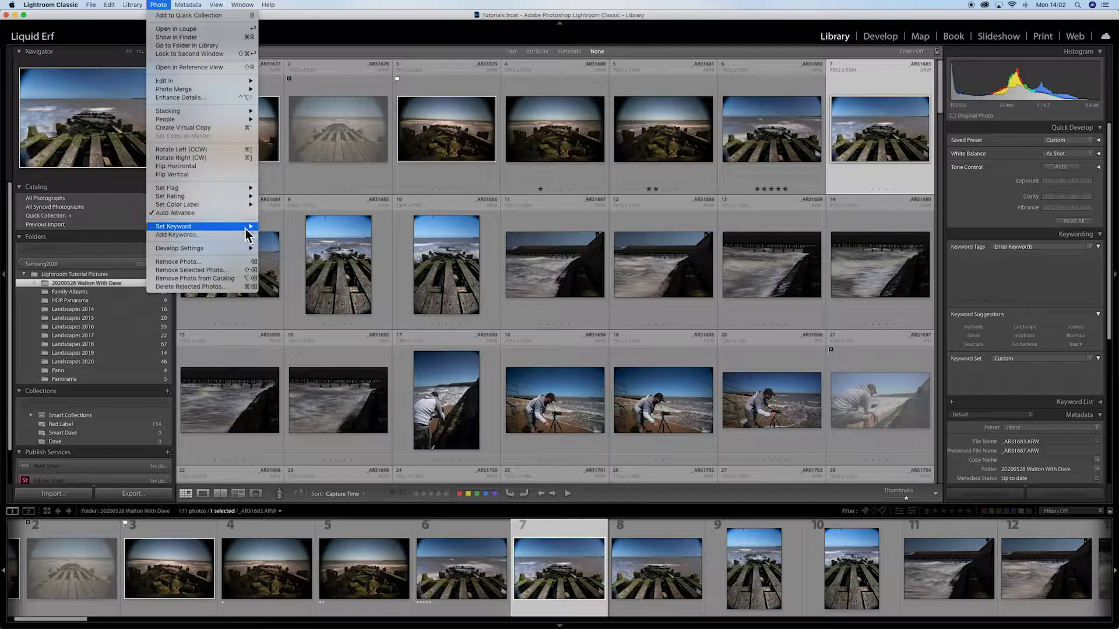
pyautogui.click(274, 218)
pyautogui.click(274, 220)
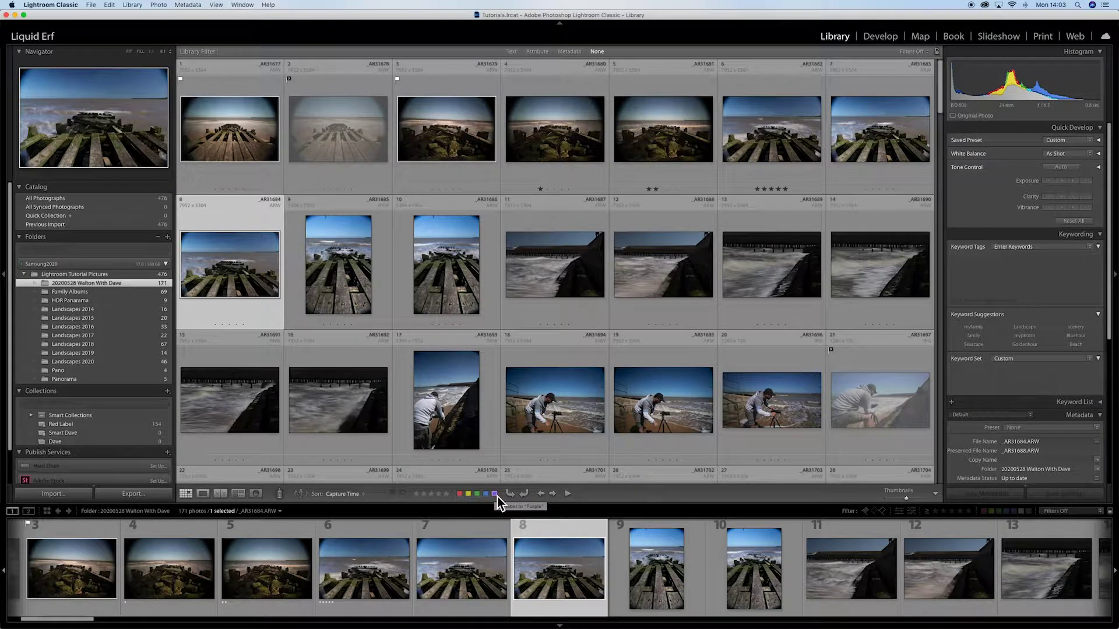
pyautogui.rightClick(570, 357)
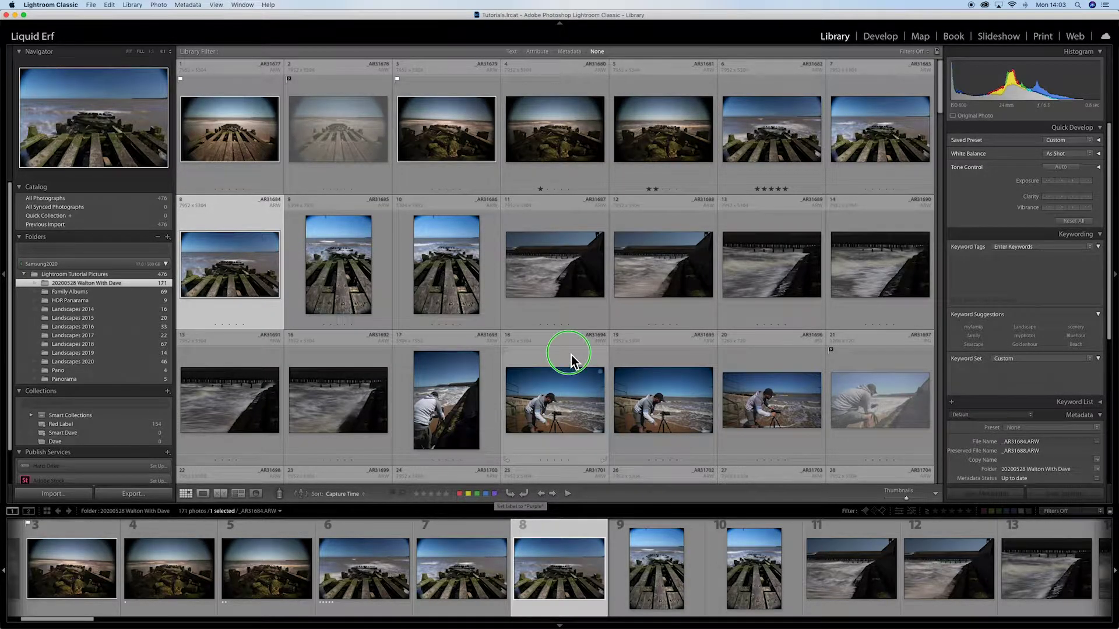
pyautogui.moveTo(619, 476)
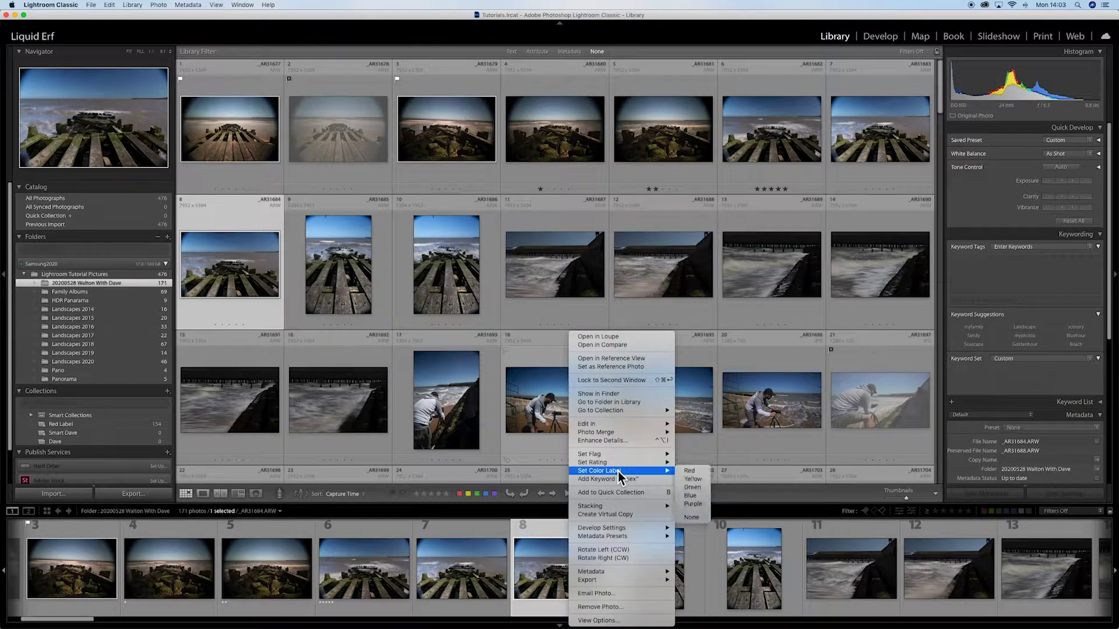
pyautogui.click(694, 504)
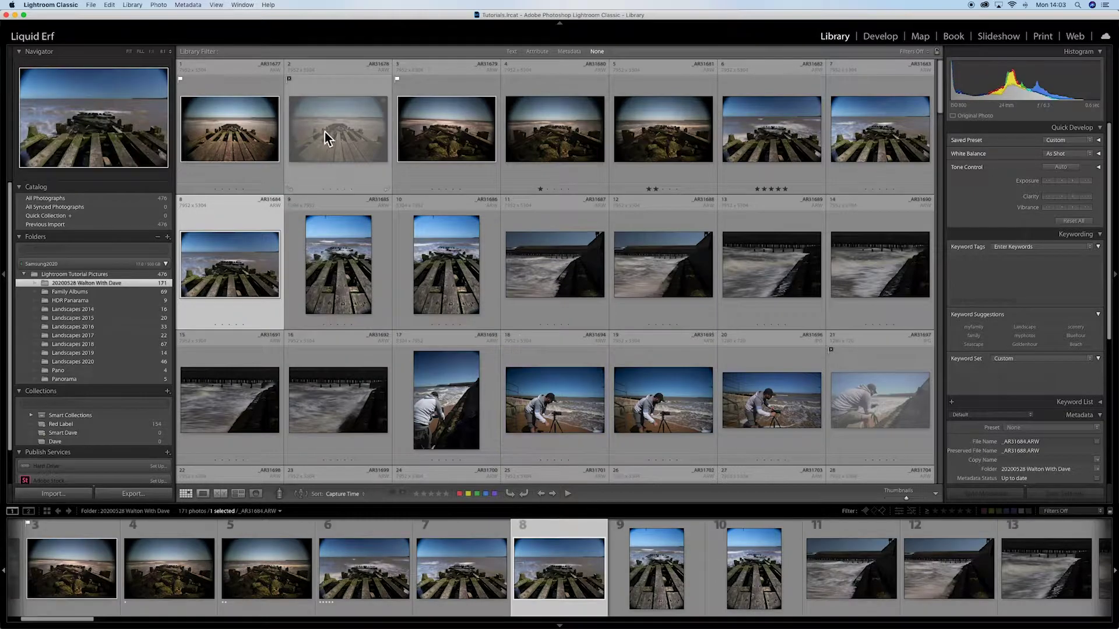
# Select photos 1–3 and remove the reject flag from photo 2
pyautogui.click(235, 119)
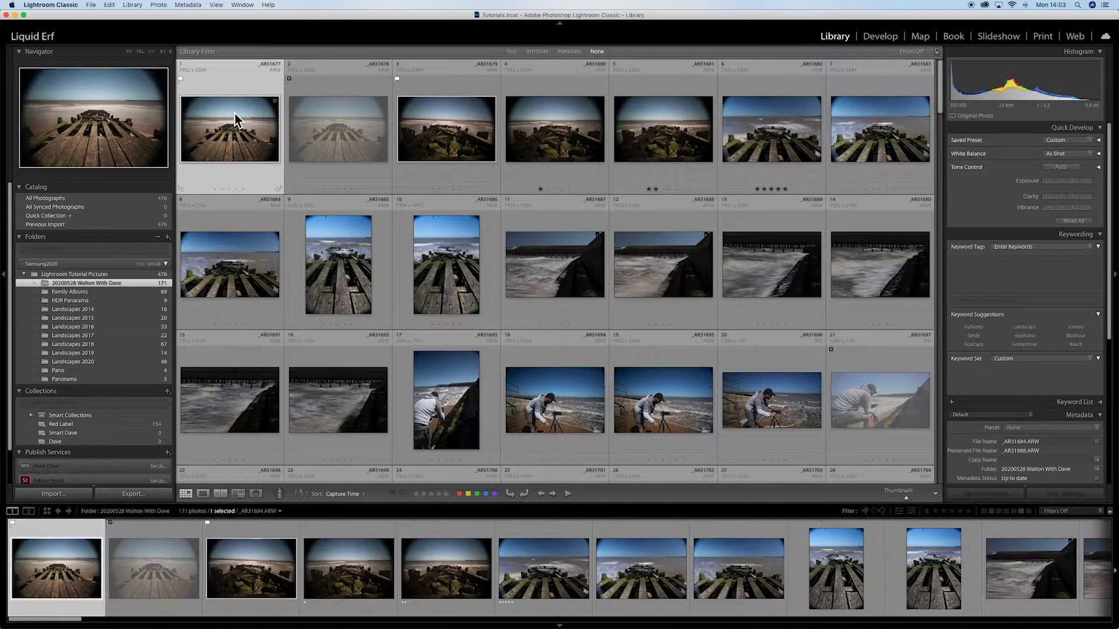
pyautogui.keyDown('shift'); pyautogui.click(445, 114); pyautogui.keyUp('shift')
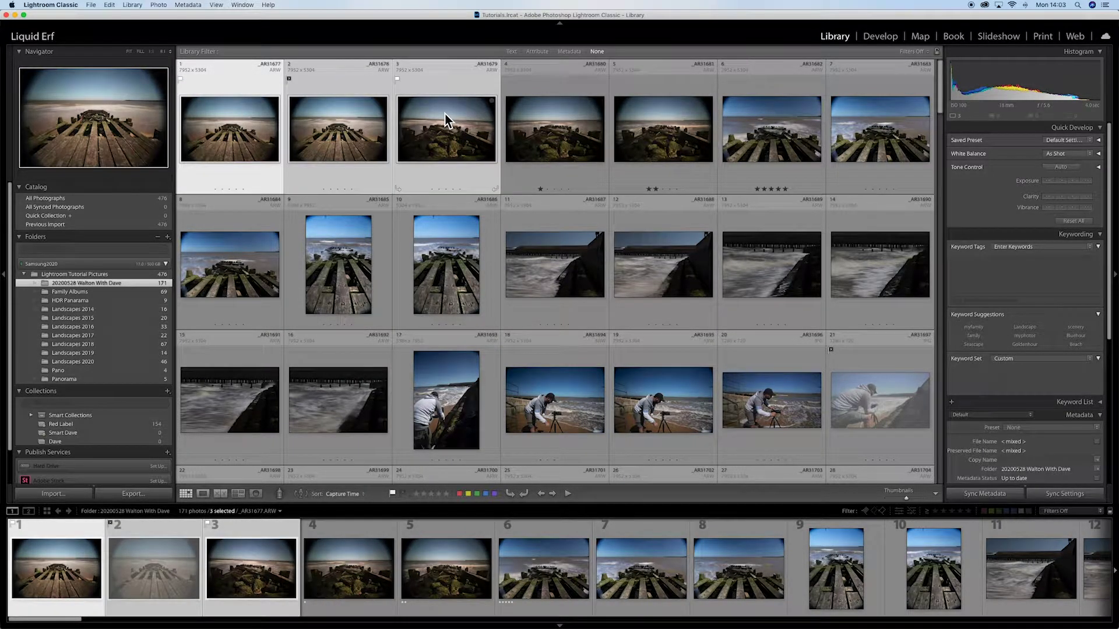
pyautogui.click(289, 78)
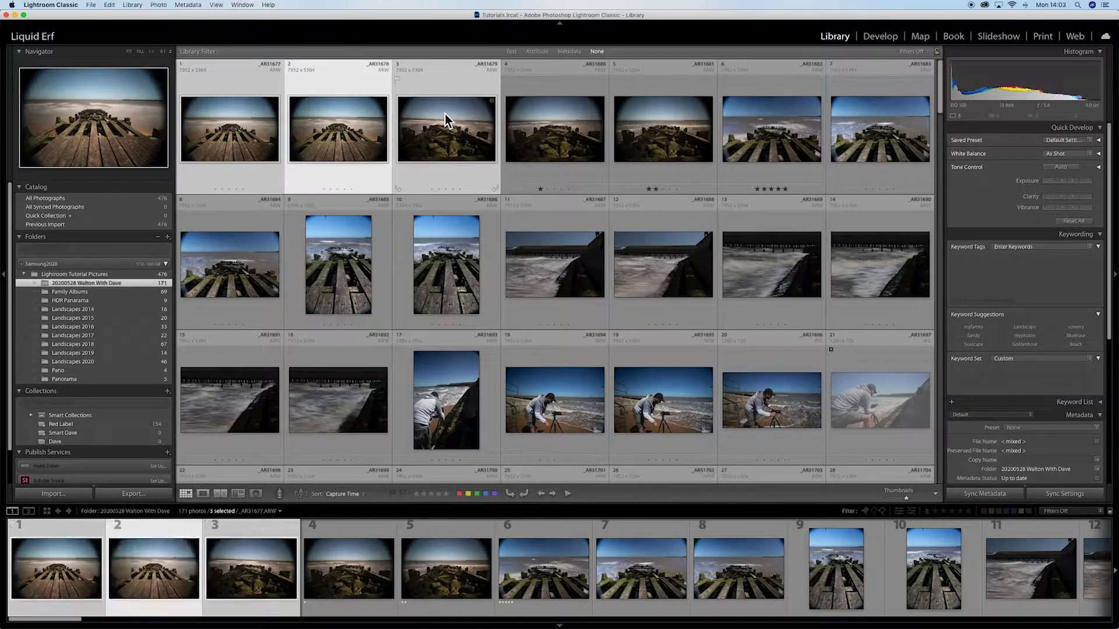
pyautogui.click(230, 81)
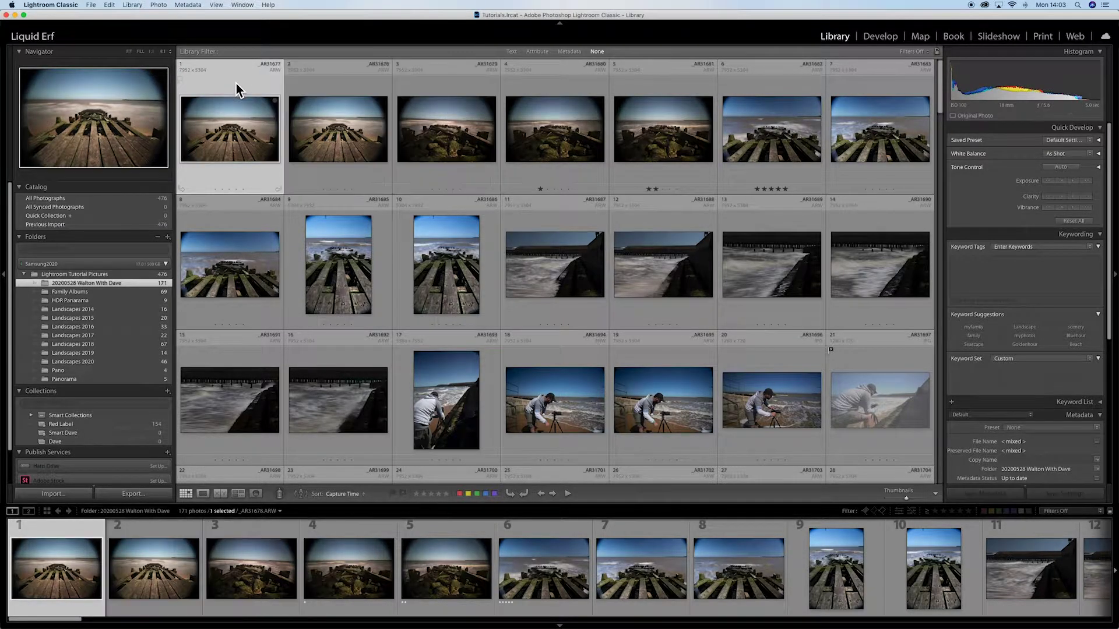
# In full-size Loupe view, rate photo 2 and the last photo, 171, three stars each
pyautogui.click(202, 494)
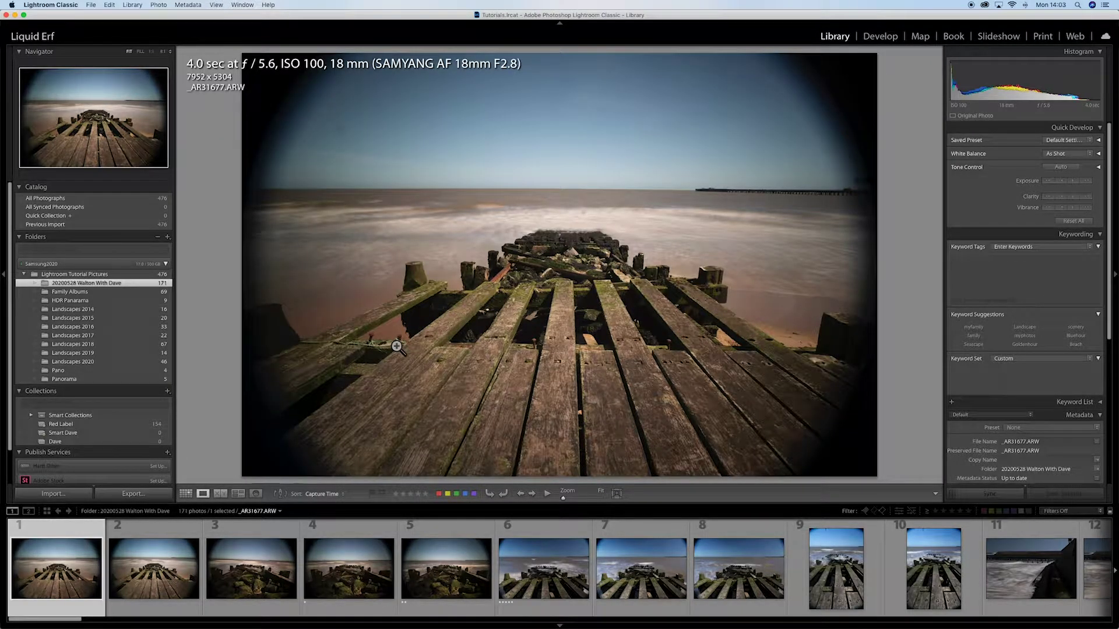
pyautogui.press('Right')
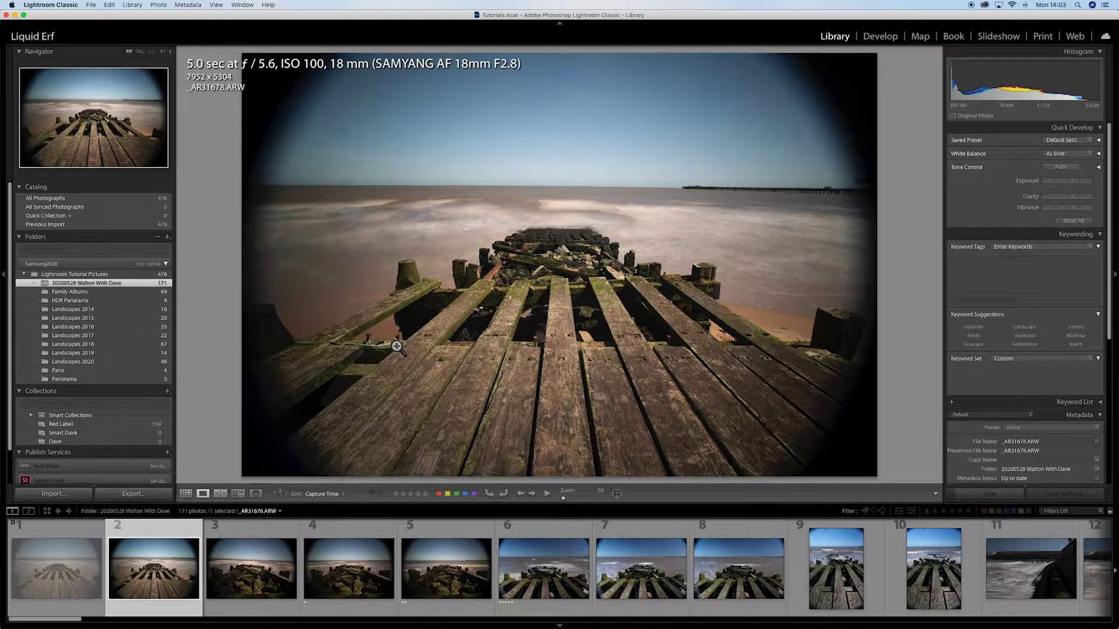
pyautogui.press('3')
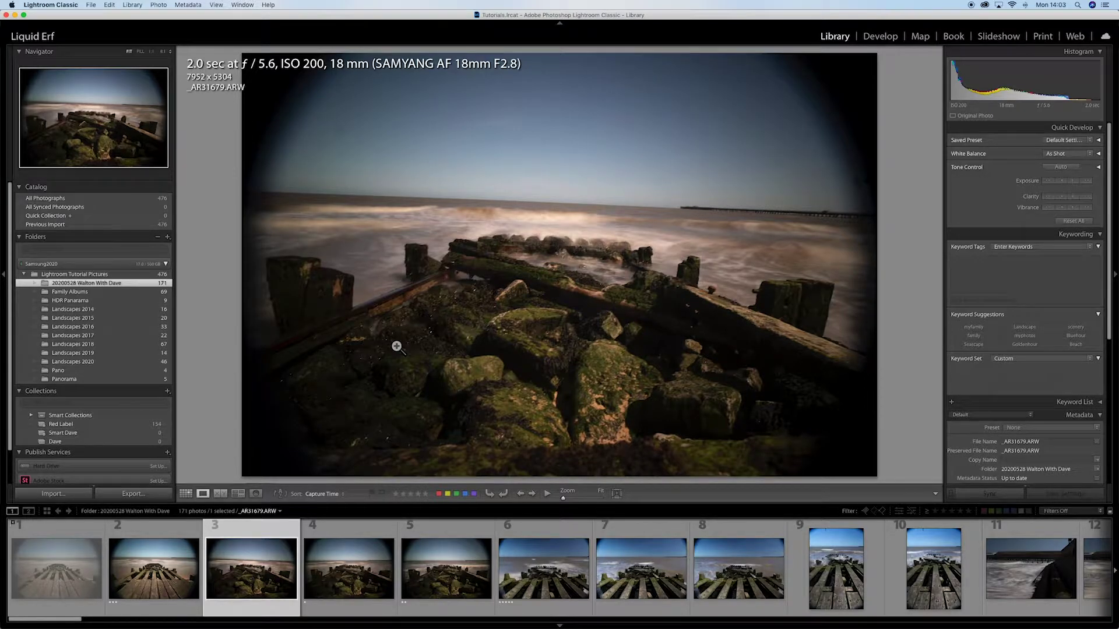
pyautogui.press('Right')
pyautogui.press('Right')
pyautogui.press('Right')
pyautogui.press('Right')
pyautogui.press('Right')
pyautogui.press('Right')
pyautogui.press('Right')
pyautogui.press('Right')
pyautogui.press('Right')
pyautogui.press('Right')
pyautogui.press('Right')
pyautogui.press('Right')
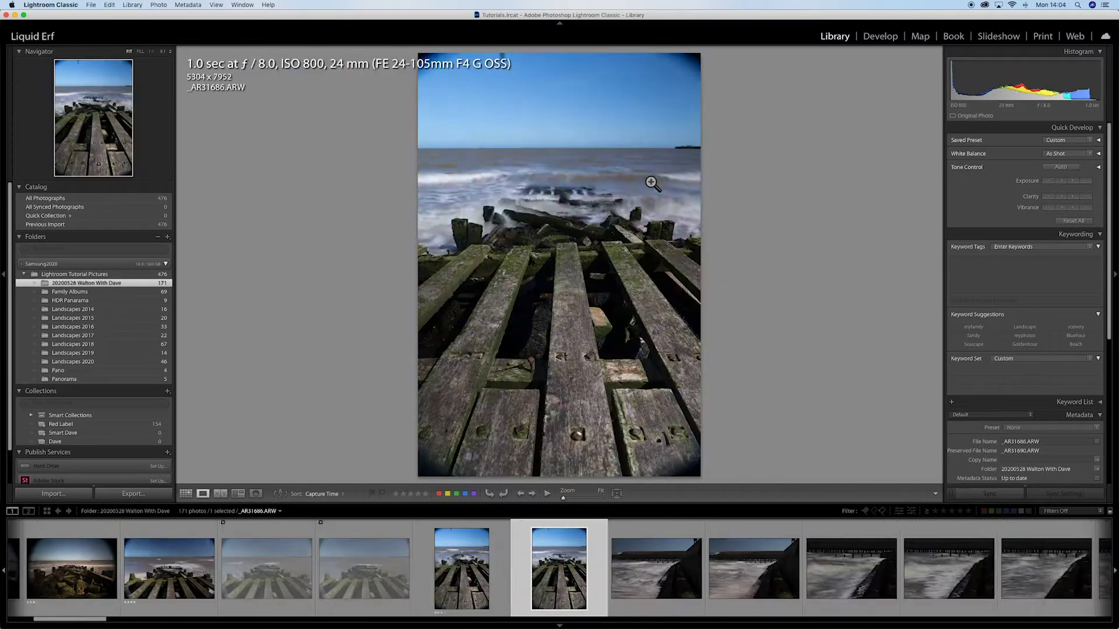
pyautogui.press('Right')
pyautogui.press('Right')
pyautogui.press('Right')
pyautogui.press('Right')
pyautogui.press('Right')
pyautogui.press('Right')
pyautogui.press('Right')
pyautogui.press('Right')
pyautogui.press('Right')
pyautogui.press('Right')
pyautogui.press('Right')
pyautogui.press('Right')
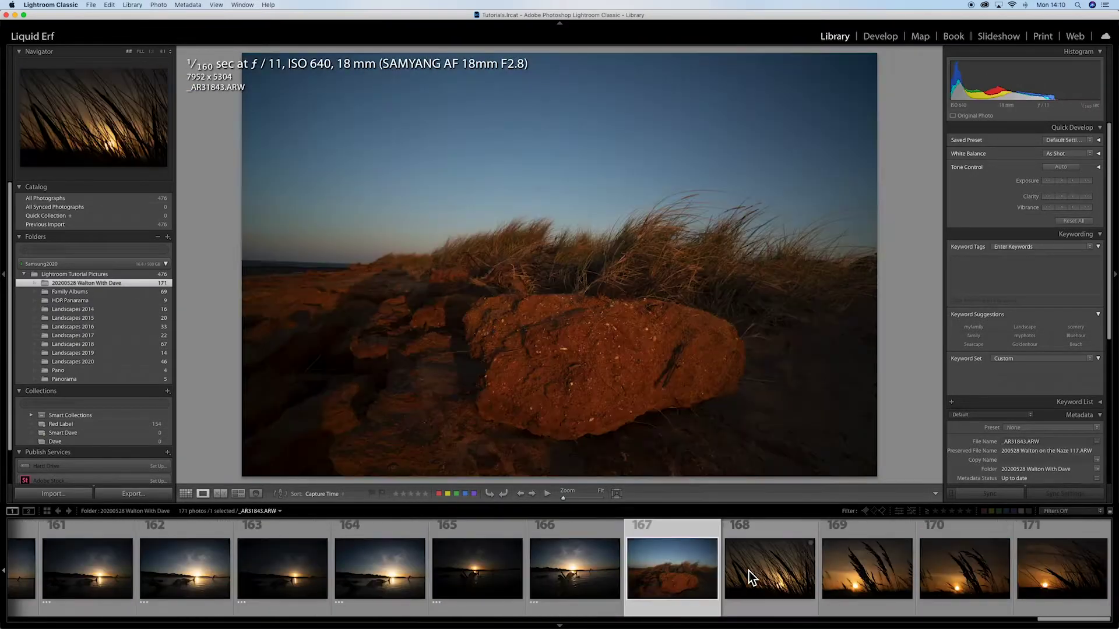
pyautogui.press('3')
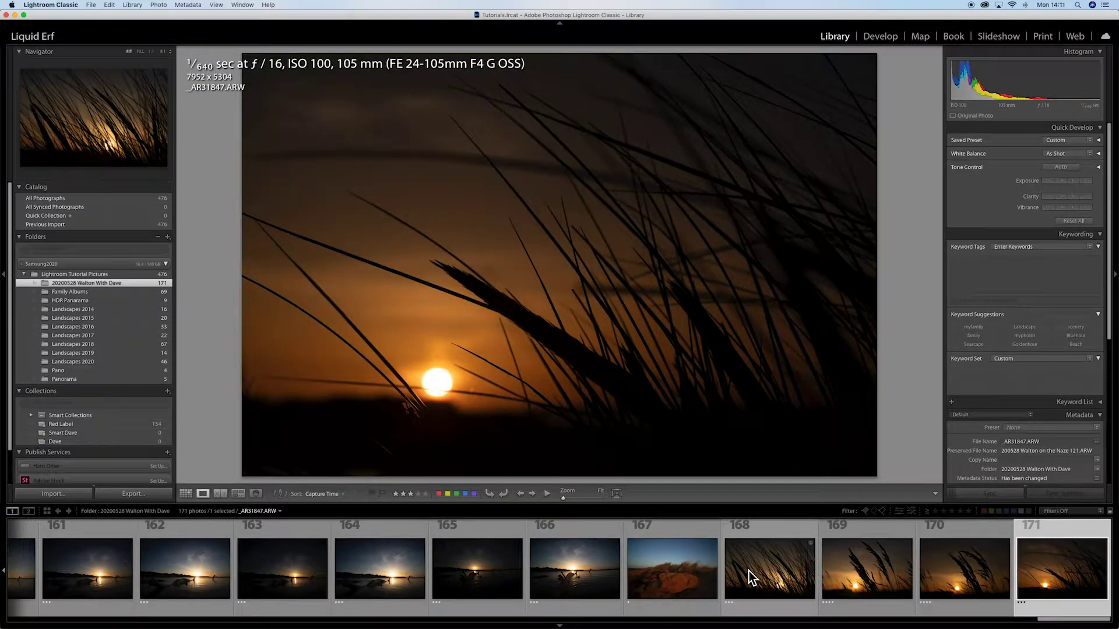
# Back in the grid, delete the 21 rejected photos, leaving 150 in the shoot
pyautogui.click(188, 495)
pyautogui.scroll(10, 613, 313)
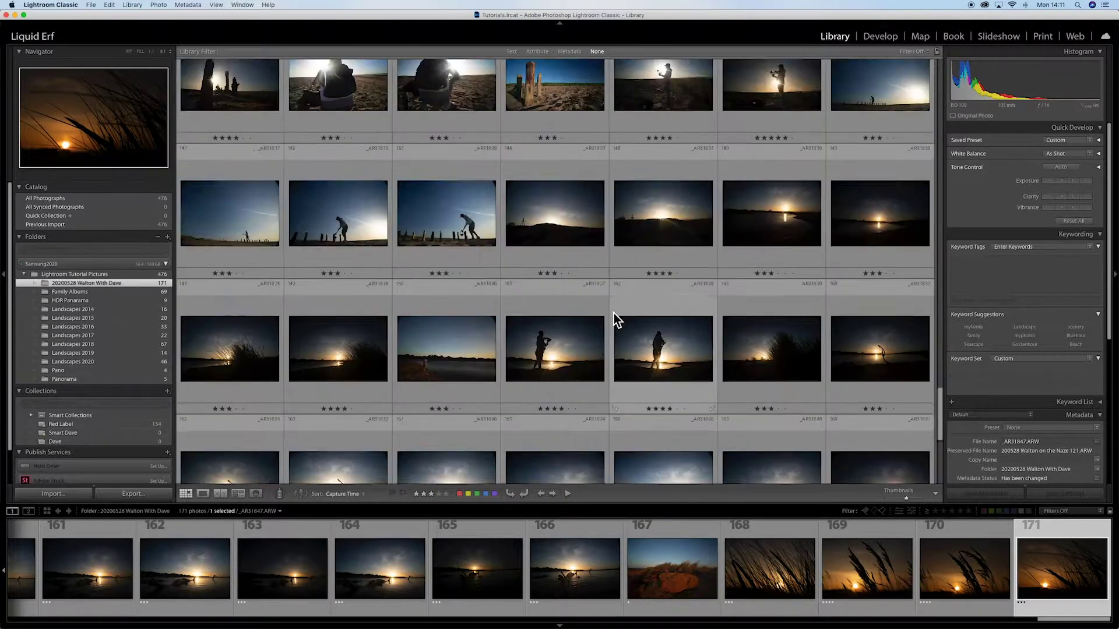
pyautogui.scroll(2, 617, 313)
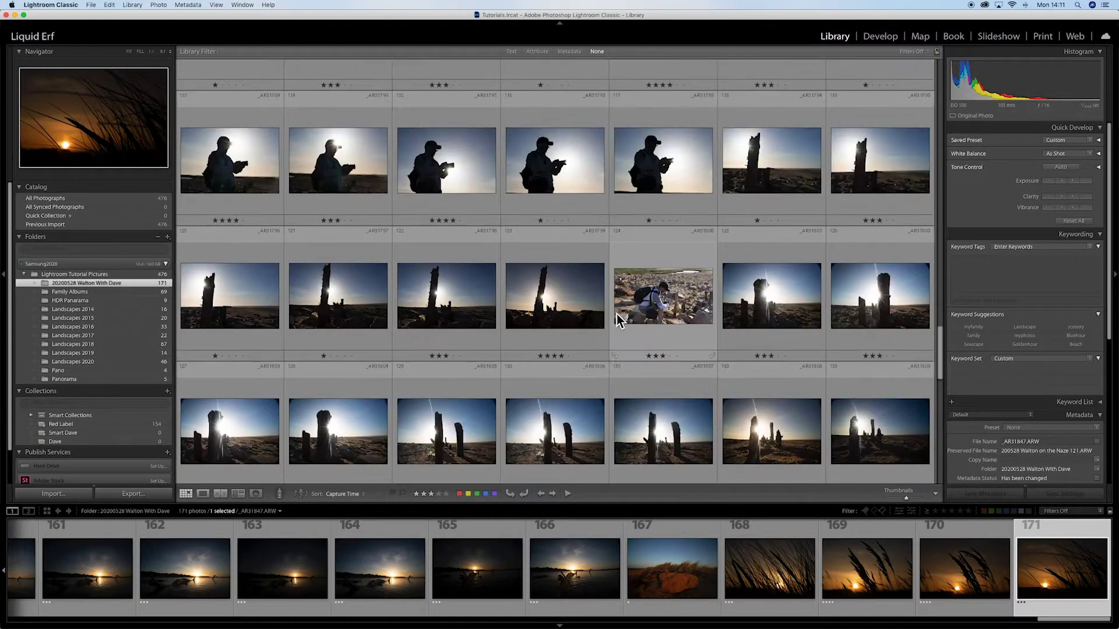
pyautogui.click(158, 5)
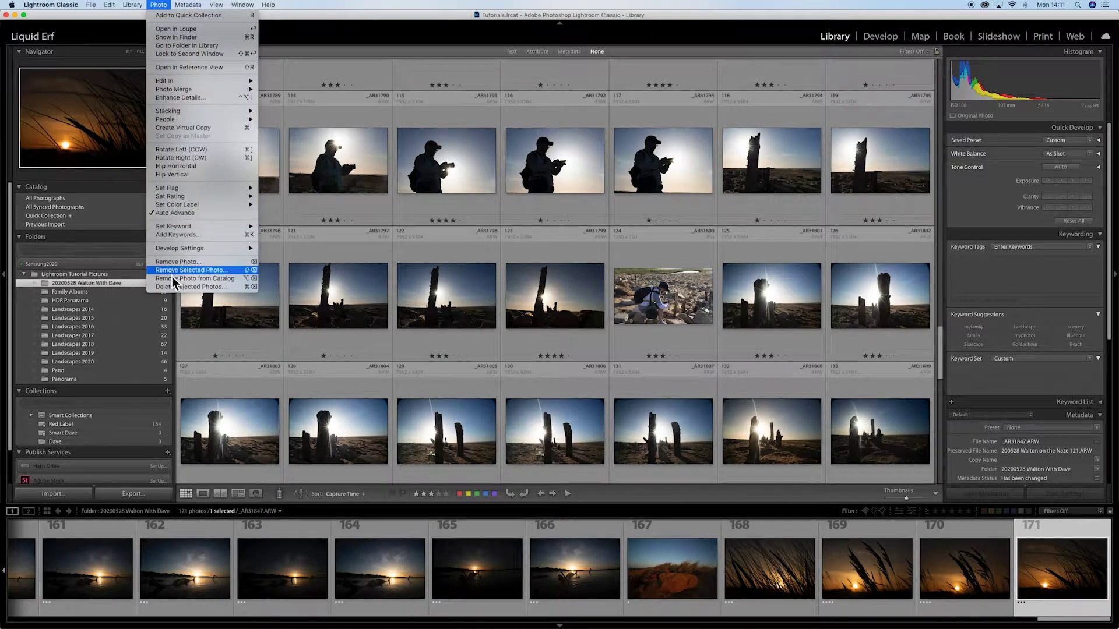
pyautogui.click(186, 286)
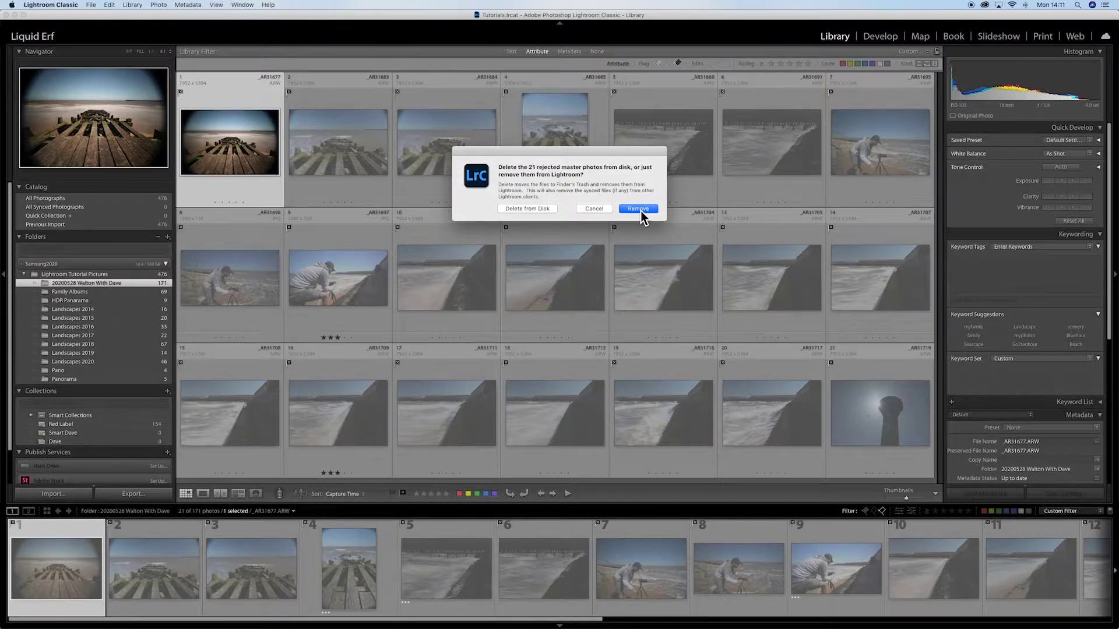
pyautogui.click(530, 211)
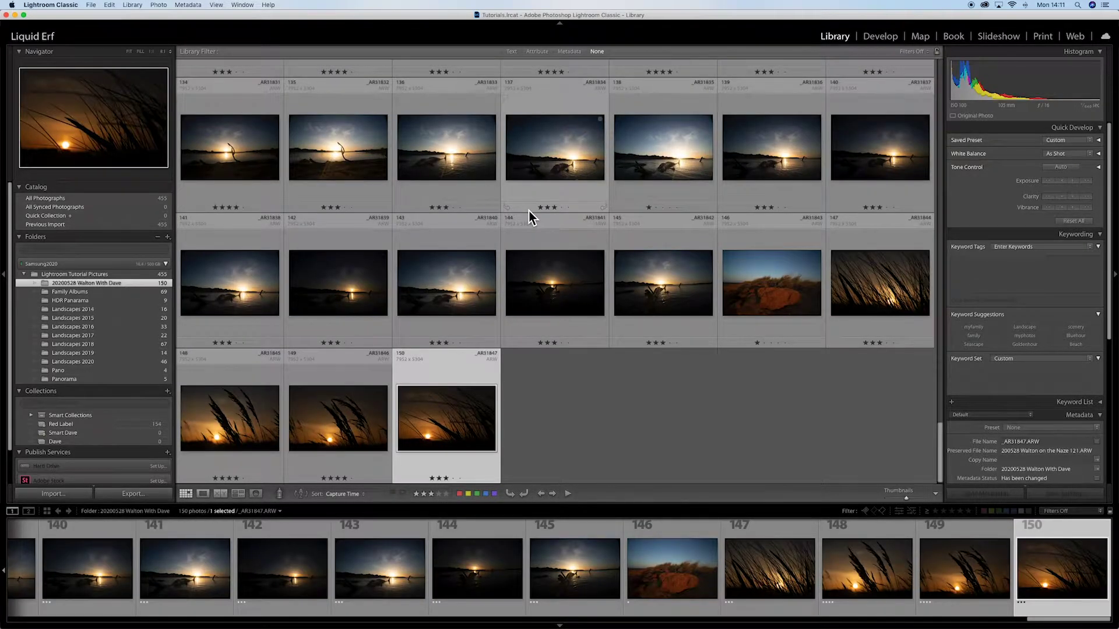
# Select photos 11, 12, 26 and 51–56 in the grid
pyautogui.scroll(3, 742, 364)
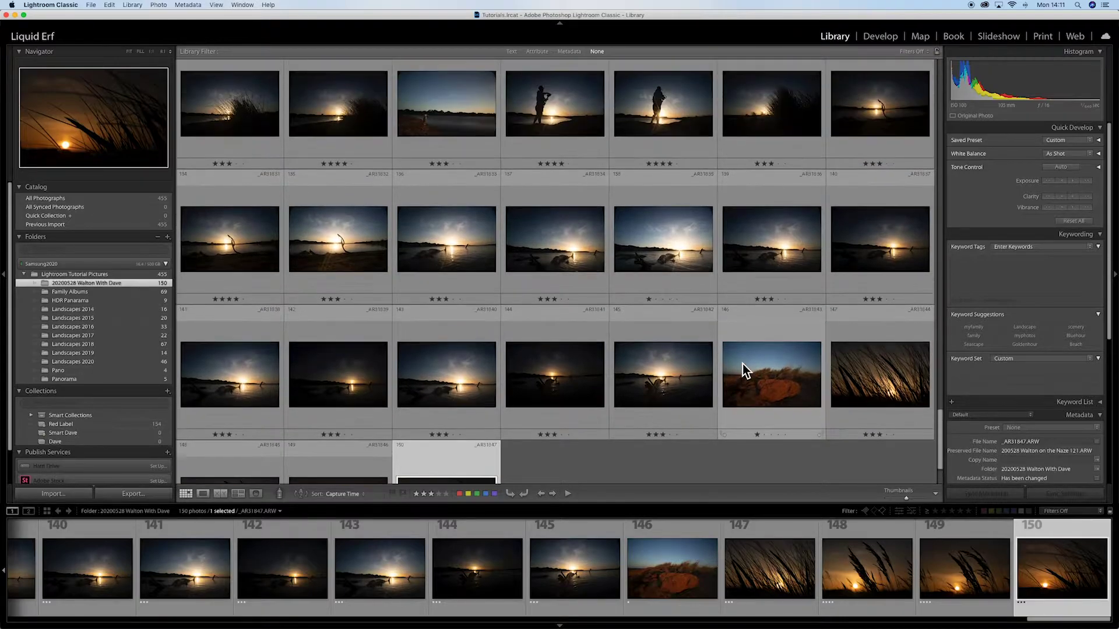
pyautogui.moveTo(940, 443); pyautogui.dragTo(929, 75)
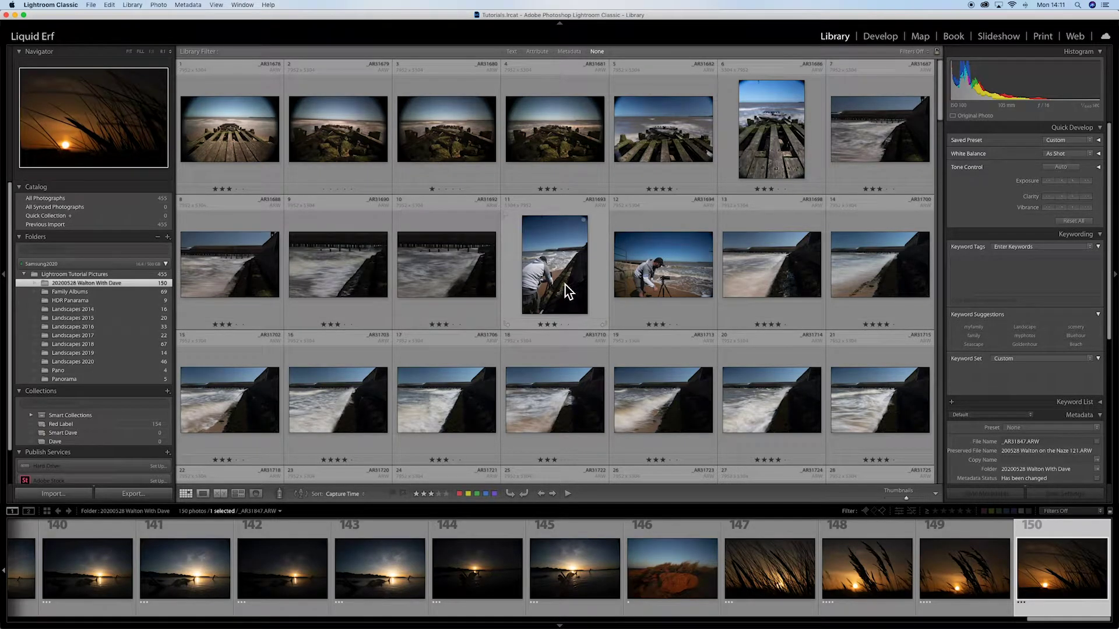
pyautogui.moveTo(565, 285)
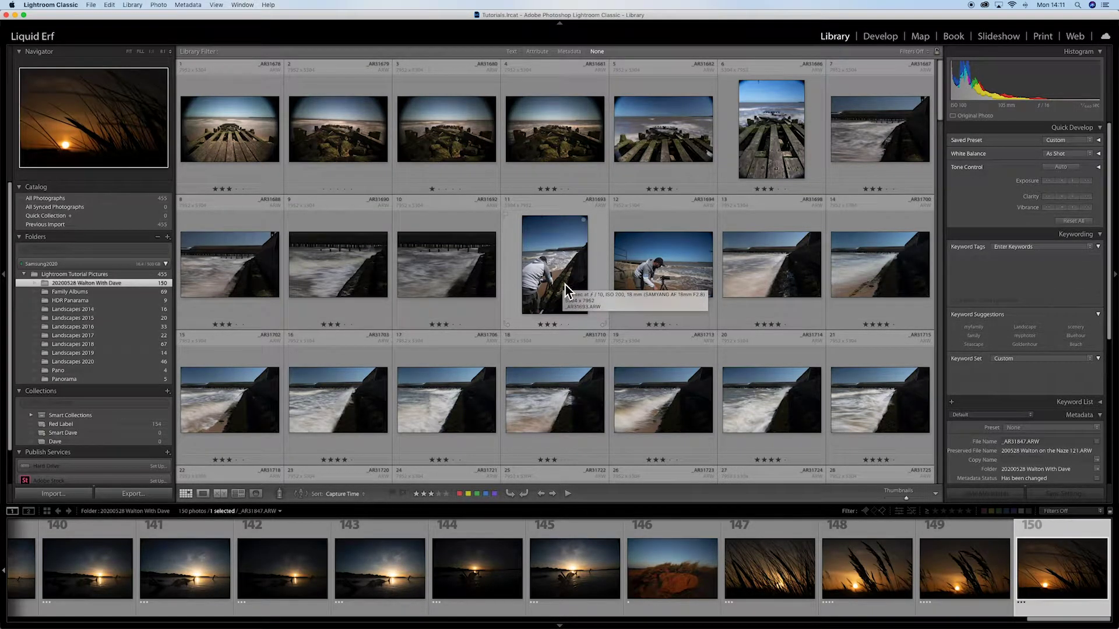
pyautogui.click(600, 280)
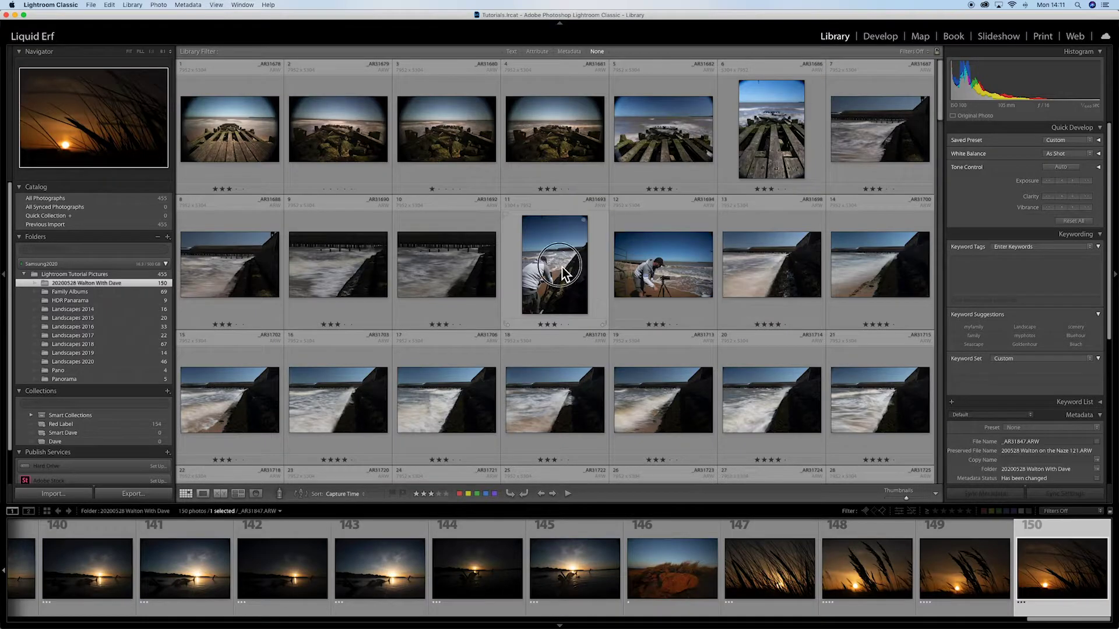
pyautogui.click(651, 269)
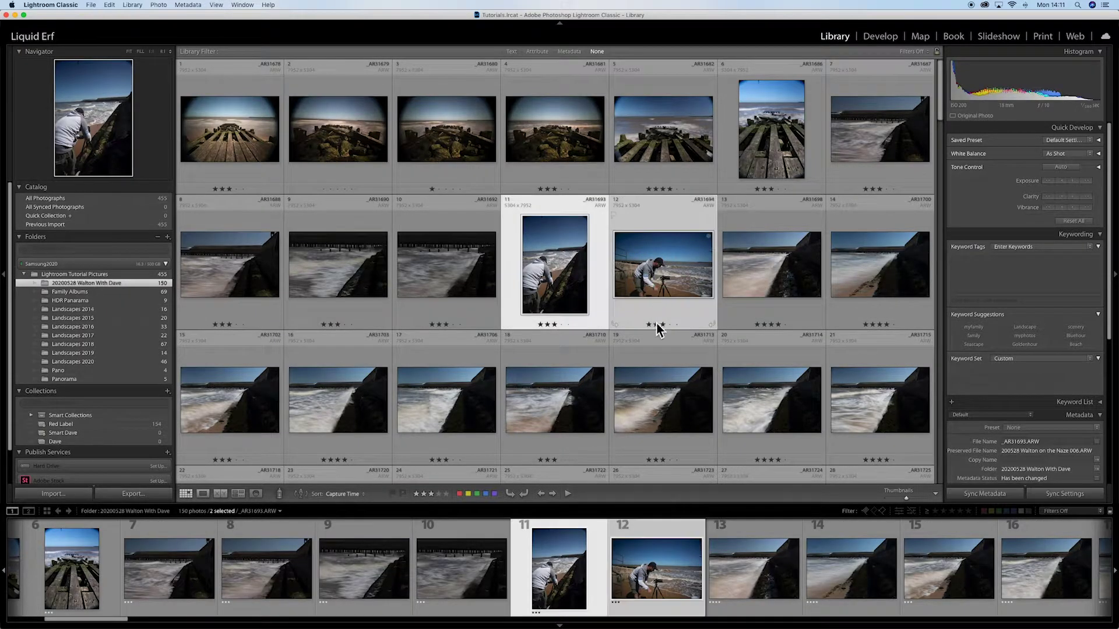
pyautogui.scroll(-5, 658, 277)
pyautogui.keyDown('super'); pyautogui.click(669, 284); pyautogui.keyUp('super')
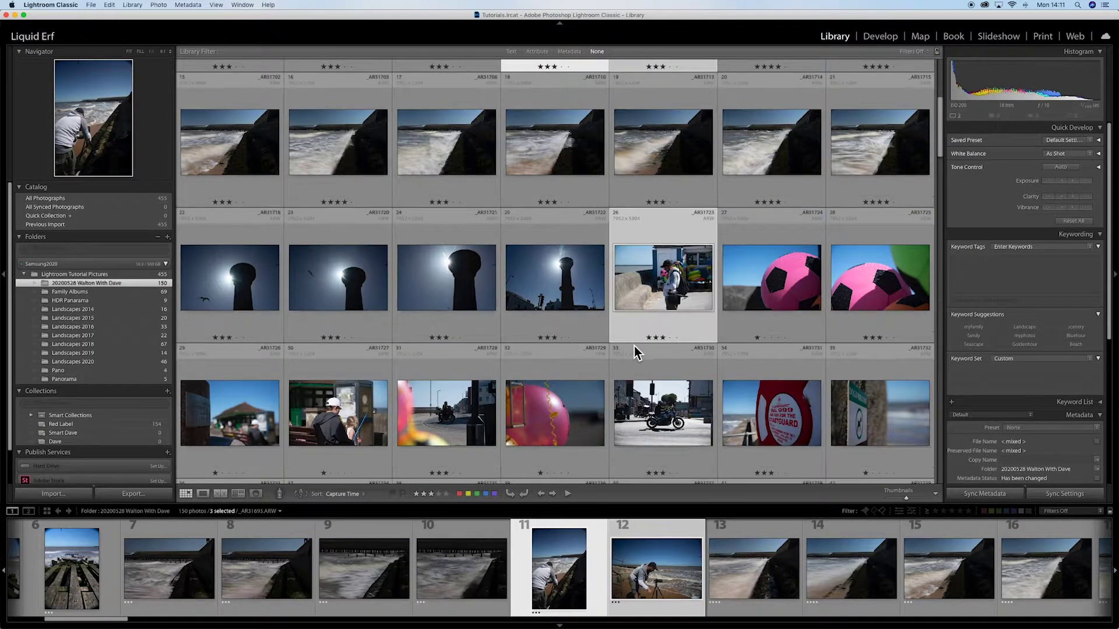
pyautogui.scroll(-8, 634, 346)
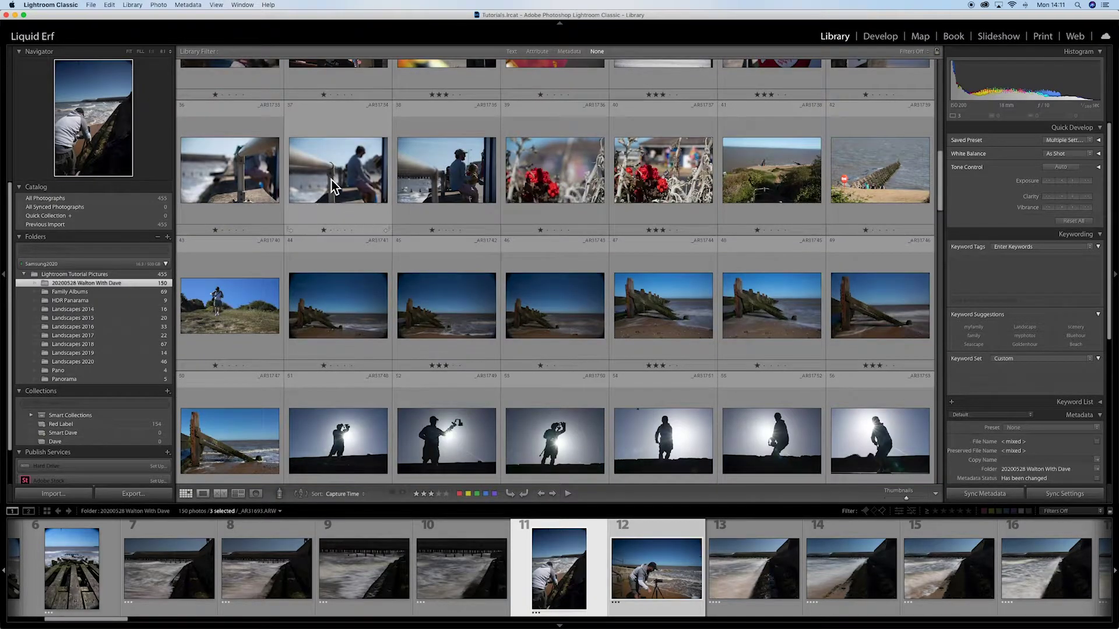
pyautogui.keyDown('super'); pyautogui.click(345, 441); pyautogui.keyUp('super')
pyautogui.keyDown('super'); pyautogui.click(431, 447); pyautogui.keyUp('super')
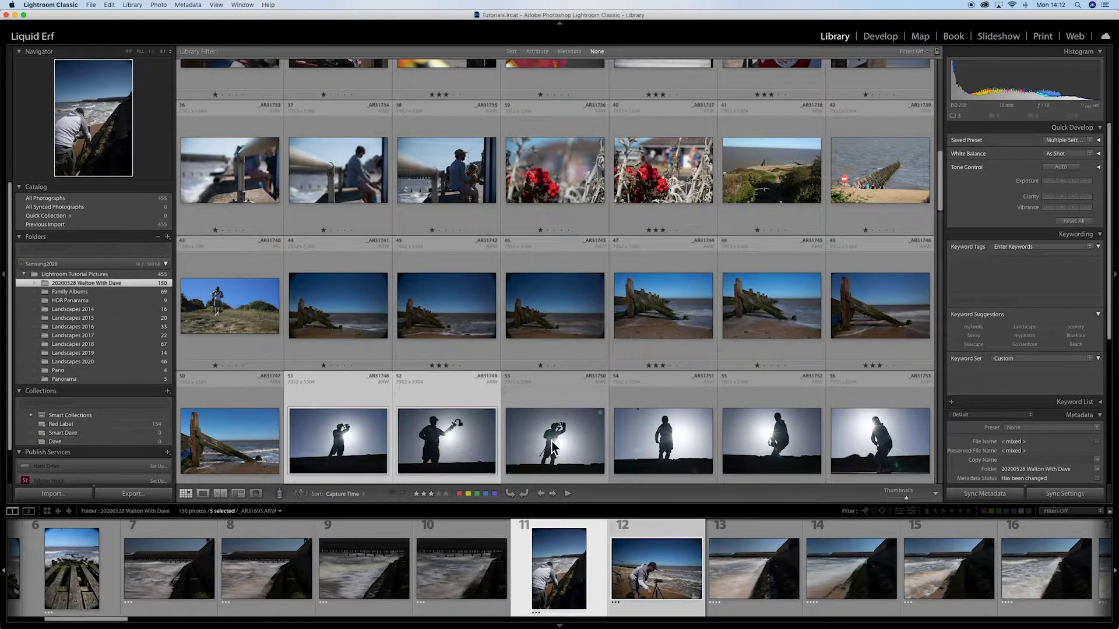
pyautogui.keyDown('super'); pyautogui.click(553, 443); pyautogui.keyUp('super')
pyautogui.keyDown('super'); pyautogui.click(663, 443); pyautogui.keyUp('super')
pyautogui.keyDown('super'); pyautogui.click(772, 443); pyautogui.keyUp('super')
pyautogui.keyDown('super'); pyautogui.click(877, 441); pyautogui.keyUp('super')
# Add photos 57 through 63 to the selection
pyautogui.scroll(-6, 632, 317)
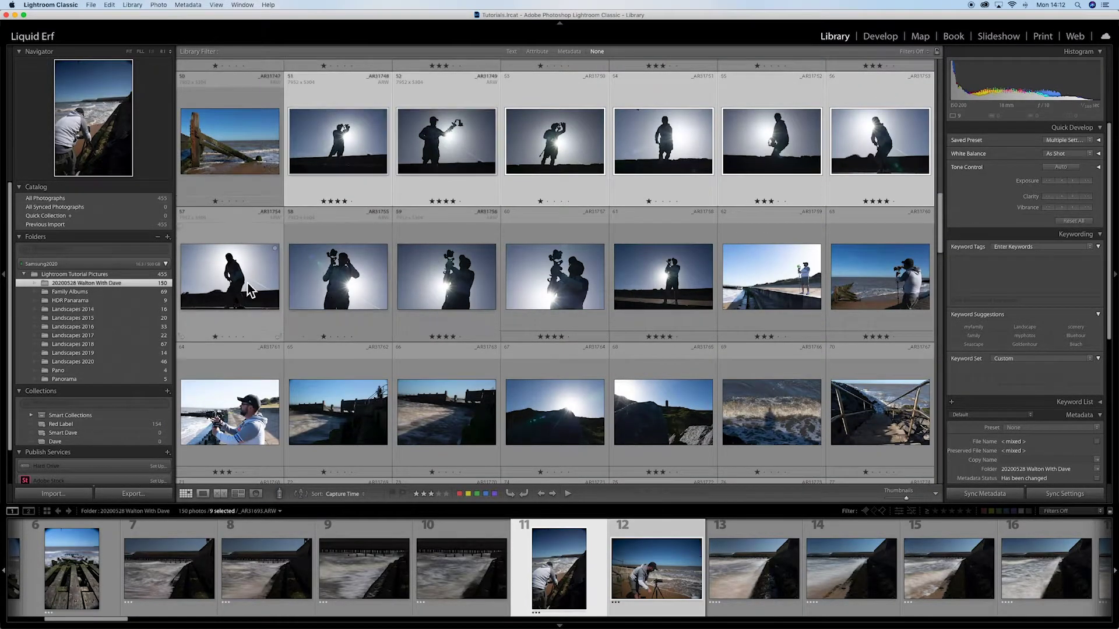
pyautogui.keyDown('super'); pyautogui.click(229, 274); pyautogui.keyUp('super')
pyautogui.keyDown('super'); pyautogui.click(338, 274); pyautogui.keyUp('super')
pyautogui.keyDown('super'); pyautogui.click(446, 274); pyautogui.keyUp('super')
pyautogui.keyDown('super'); pyautogui.click(555, 274); pyautogui.keyUp('super')
pyautogui.keyDown('super'); pyautogui.click(664, 273); pyautogui.keyUp('super')
pyautogui.keyDown('super'); pyautogui.click(761, 262); pyautogui.keyUp('super')
pyautogui.keyDown('super'); pyautogui.click(880, 273); pyautogui.keyUp('super')
# Add photos 64, 88–91, 95 and 96, label all 32 red, and show only red-labelled photos
pyautogui.scroll(-2, 599, 301)
pyautogui.scroll(-2, 599, 300)
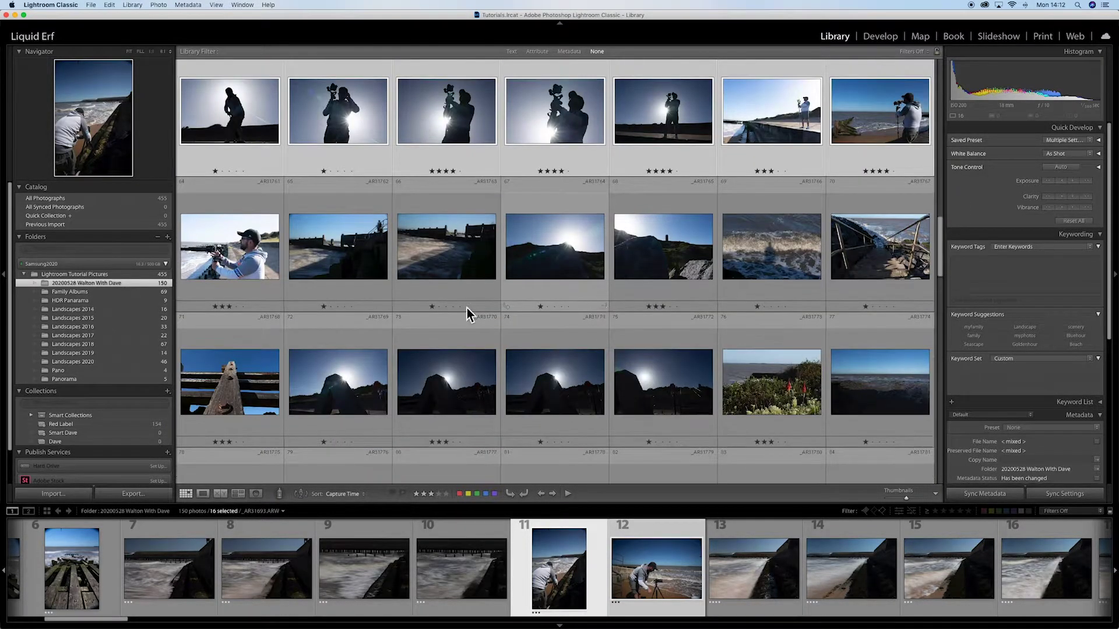
pyautogui.keyDown('super'); pyautogui.click(230, 265); pyautogui.keyUp('super')
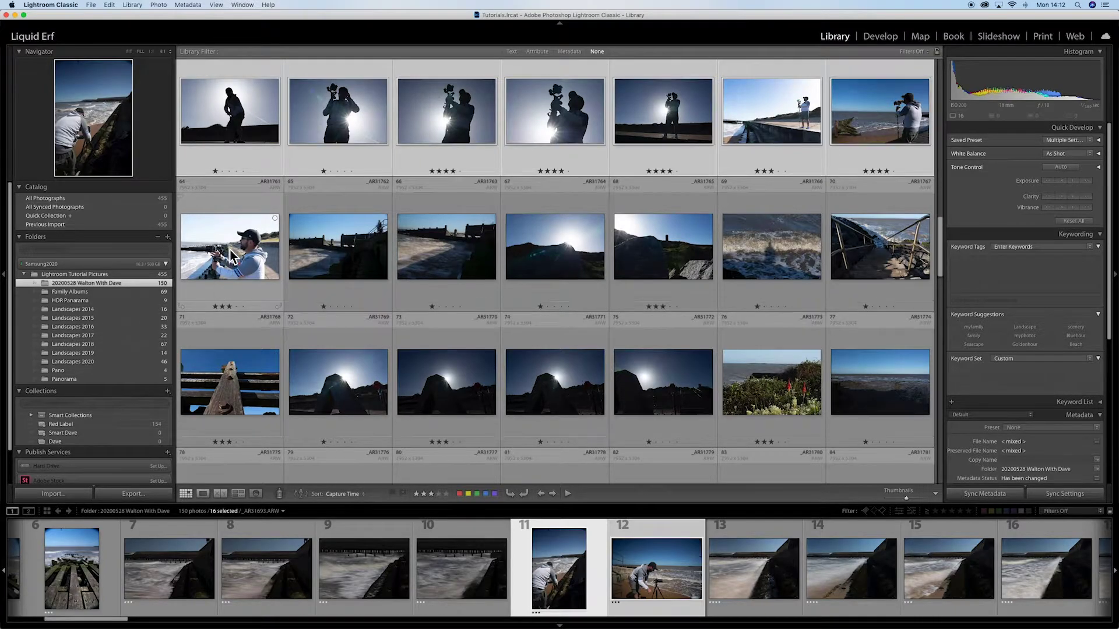
pyautogui.scroll(-5, 503, 338)
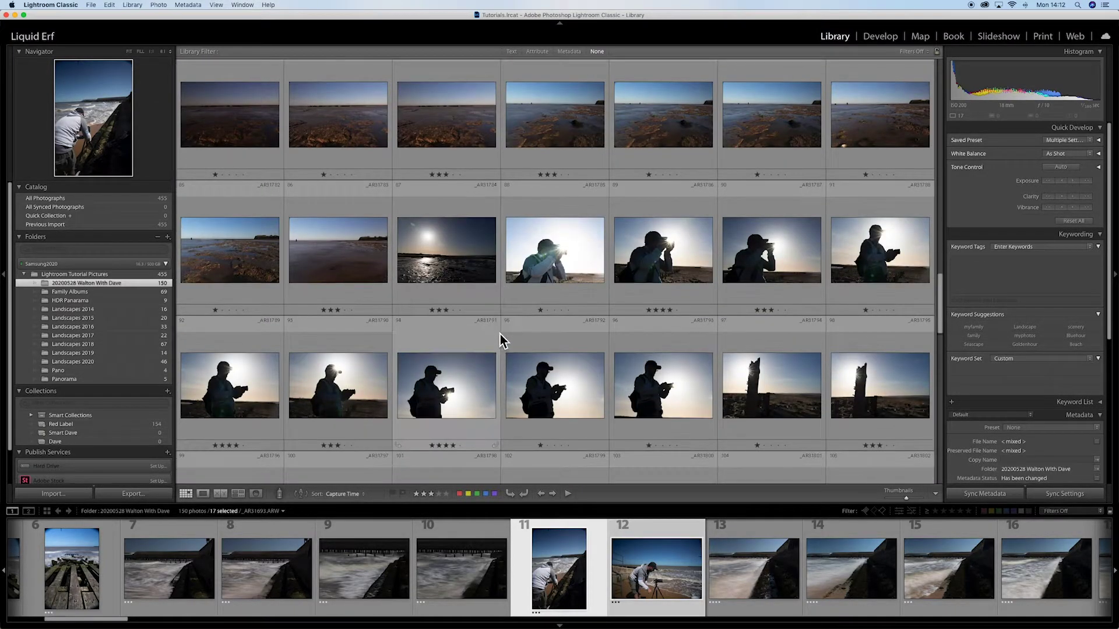
pyautogui.keyDown('super'); pyautogui.click(583, 251); pyautogui.keyUp('super')
pyautogui.keyDown('super'); pyautogui.click(693, 245); pyautogui.keyUp('super')
pyautogui.keyDown('super'); pyautogui.click(804, 239); pyautogui.keyUp('super')
pyautogui.keyDown('super'); pyautogui.click(881, 251); pyautogui.keyUp('super')
pyautogui.keyDown('super'); pyautogui.click(663, 375); pyautogui.keyUp('super')
pyautogui.keyDown('super'); pyautogui.click(603, 376); pyautogui.keyUp('super')
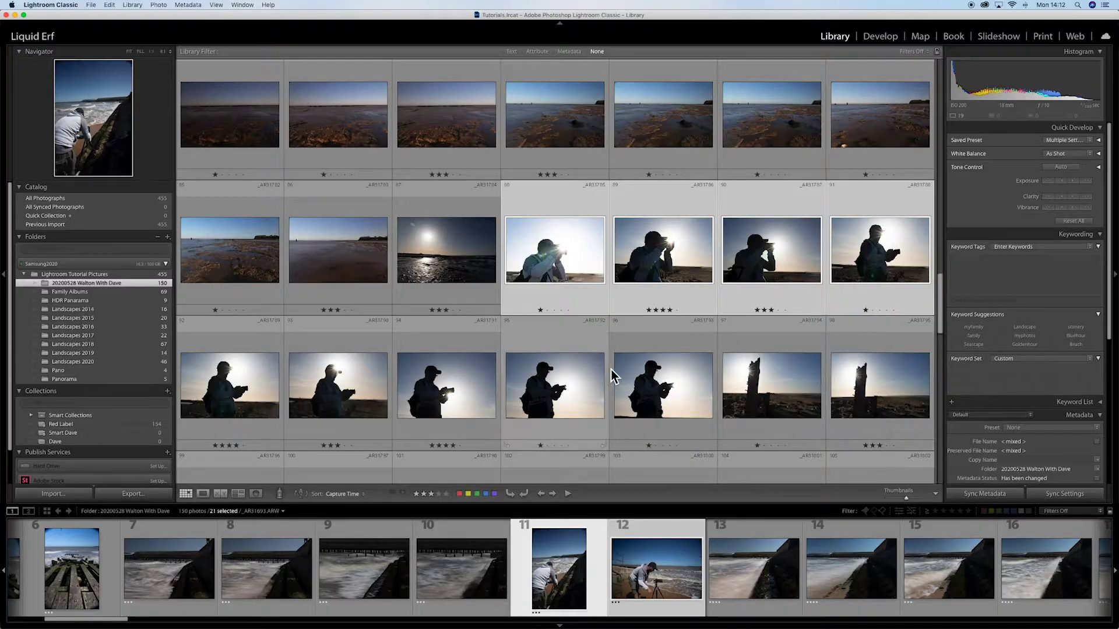
pyautogui.scroll(-14, 742, 142)
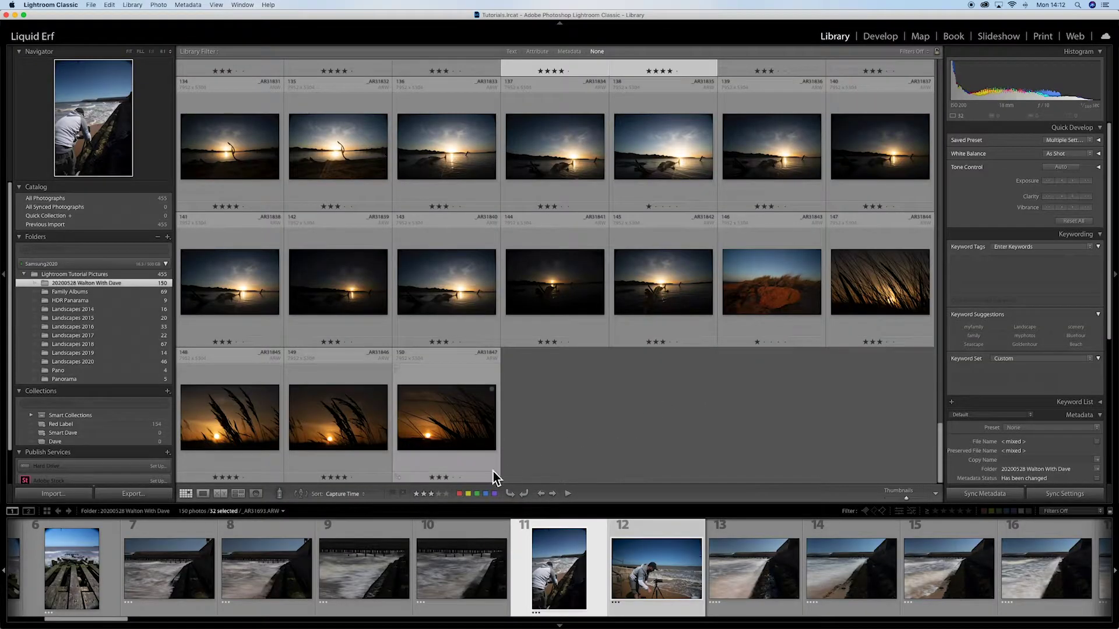
pyautogui.click(460, 494)
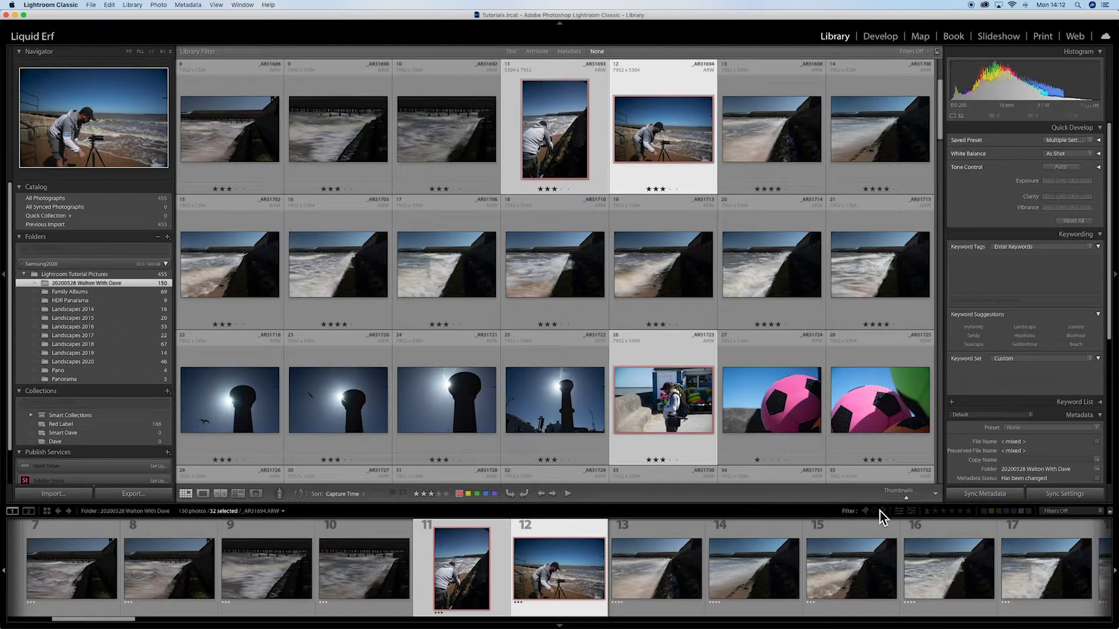
pyautogui.click(985, 511)
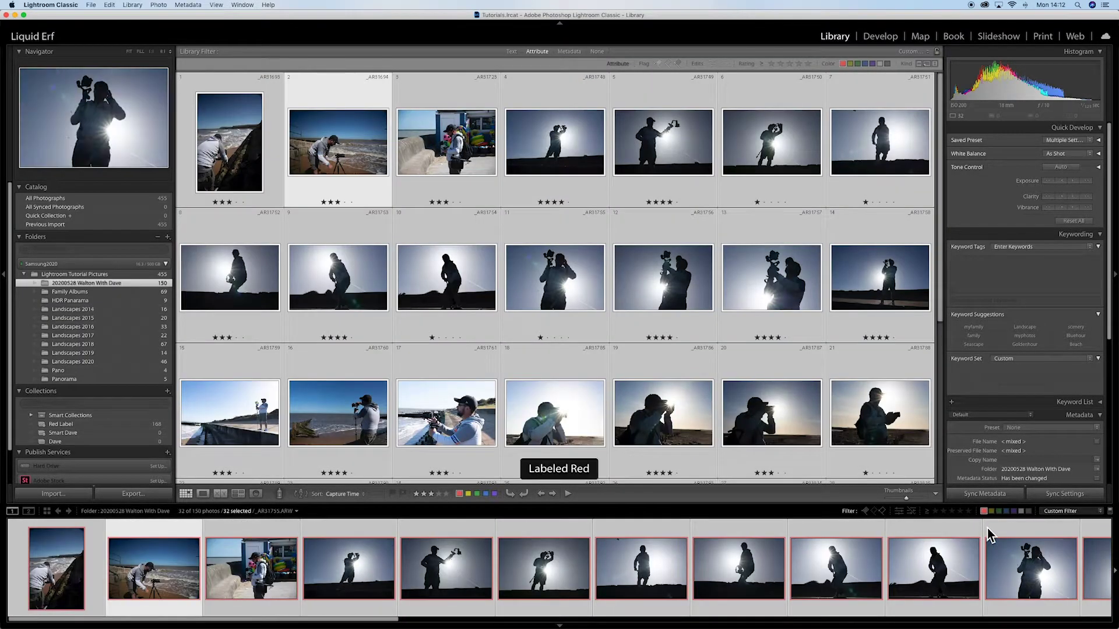
# Select photo 18, filter to ratings of four stars or more, then deselect all photos
pyautogui.scroll(-3, 670, 396)
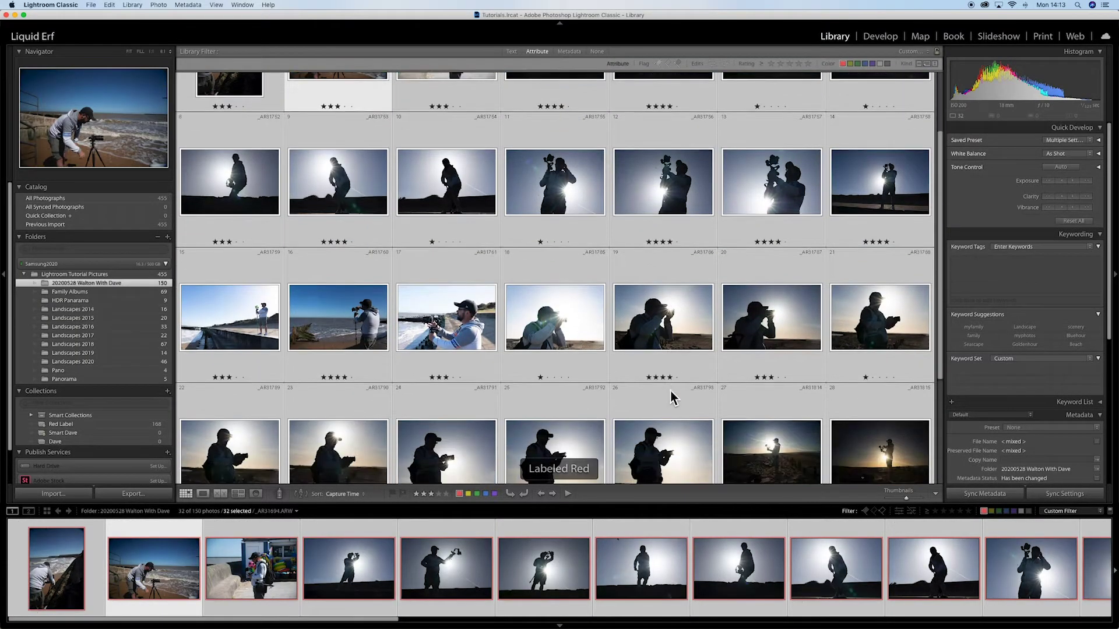
pyautogui.click(542, 358)
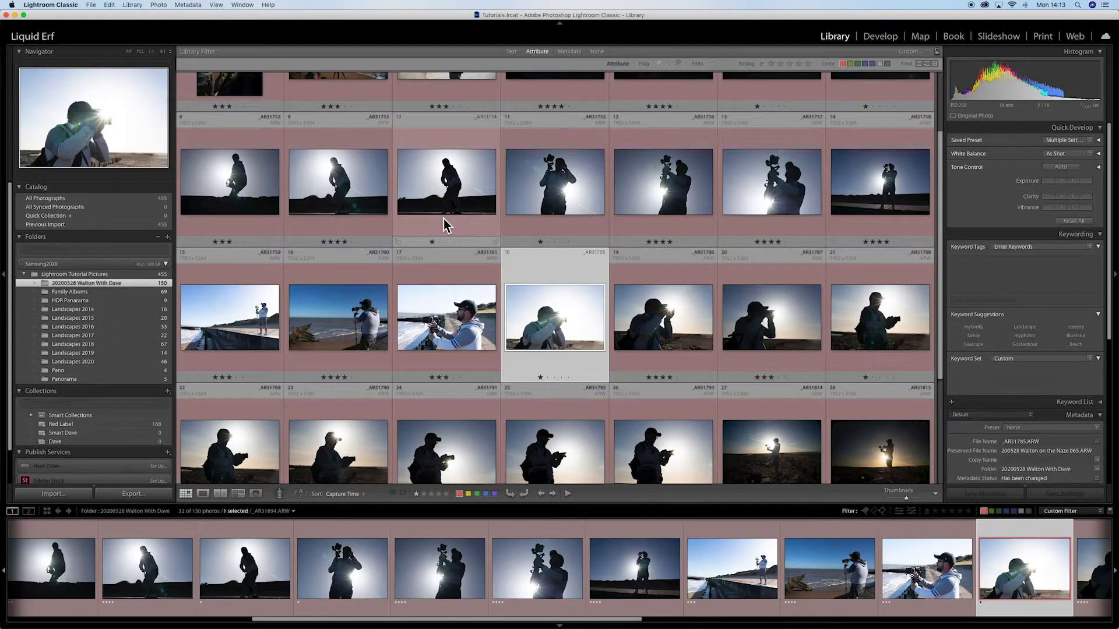
pyautogui.scroll(-4, 445, 225)
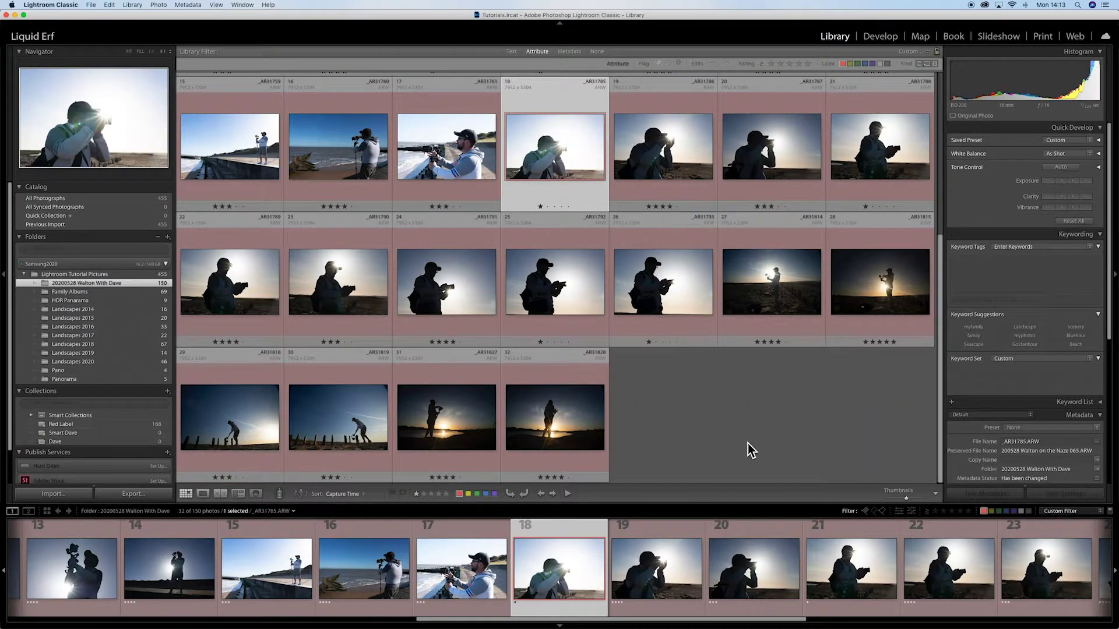
pyautogui.click(959, 511)
pyautogui.click(928, 512)
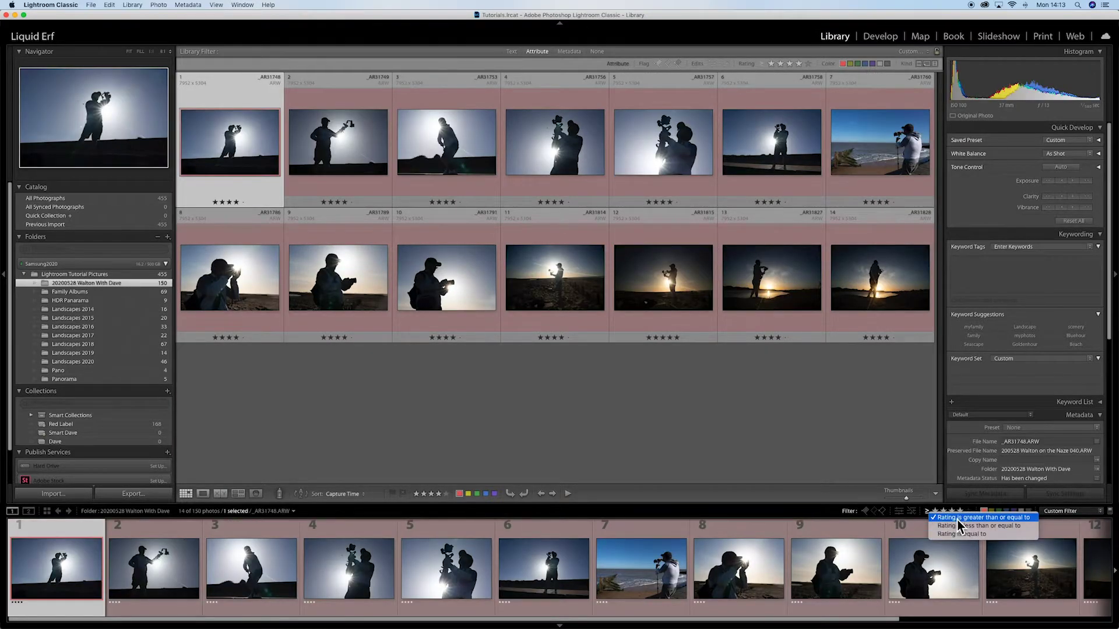
pyautogui.click(956, 517)
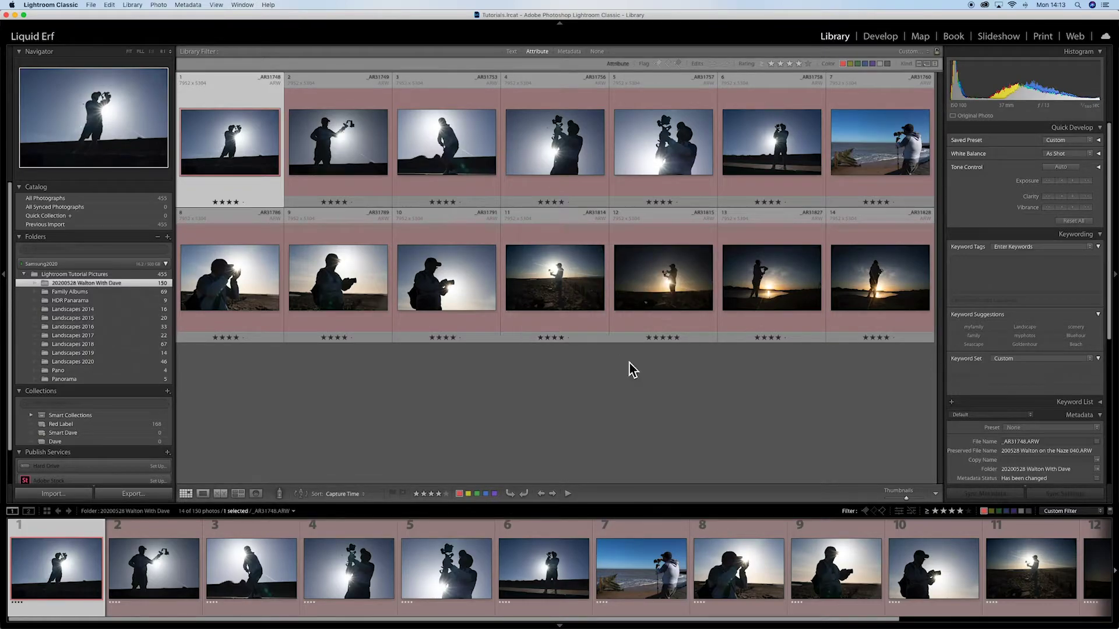
pyautogui.press('super+d')
# Turn off filtering and tag photos 1–10 with the Landscape keyword
pyautogui.click(1110, 512)
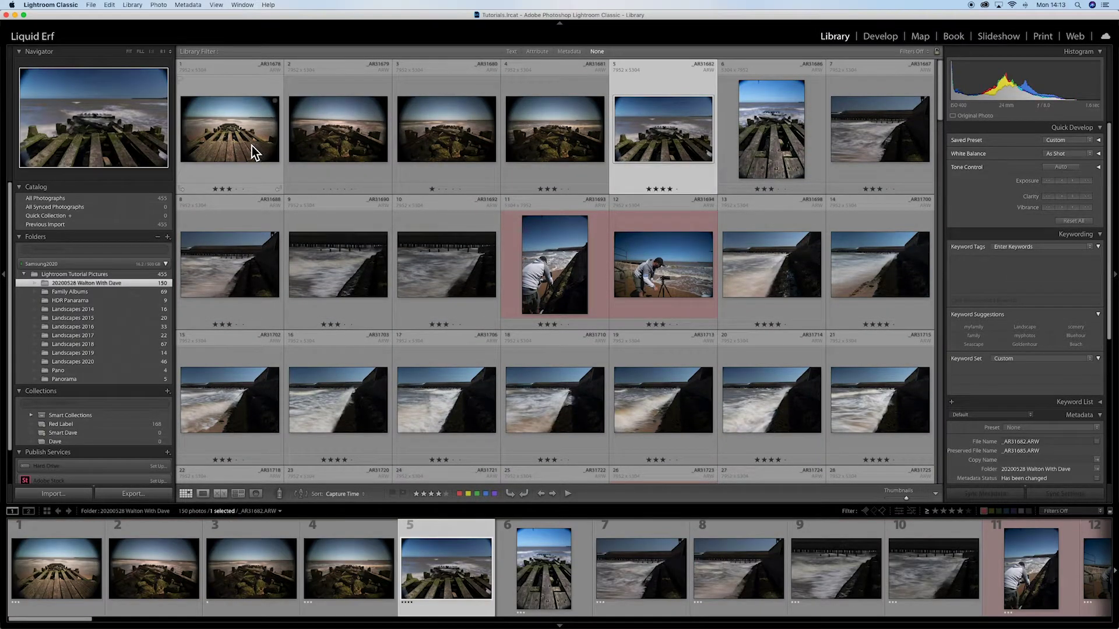
pyautogui.click(252, 146)
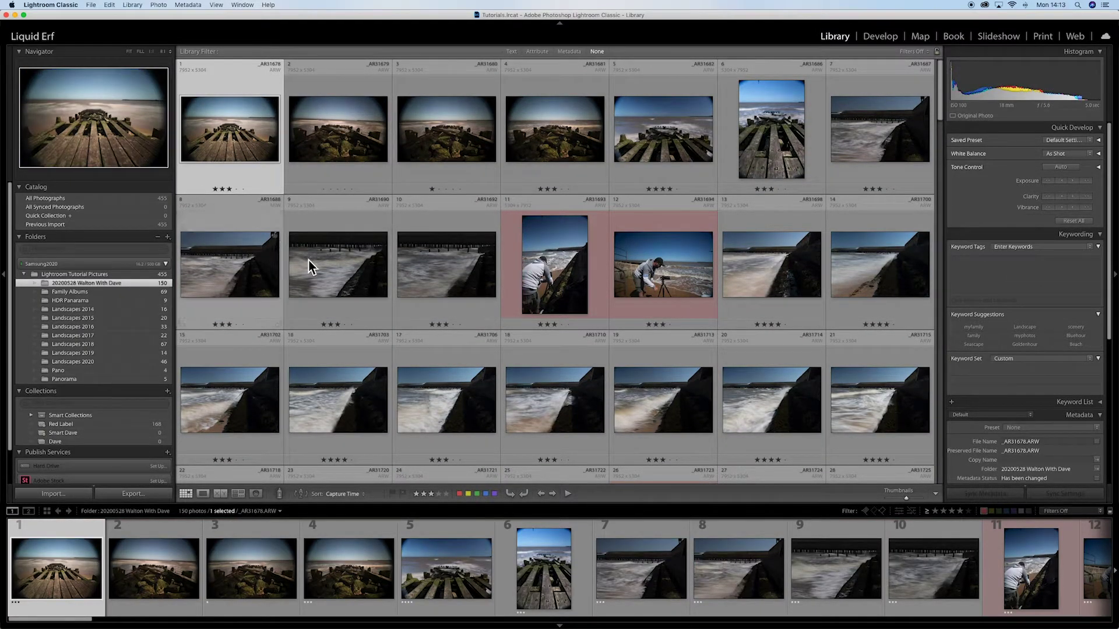
pyautogui.keyDown('shift'); pyautogui.click(424, 264); pyautogui.keyUp('shift')
pyautogui.click(999, 277)
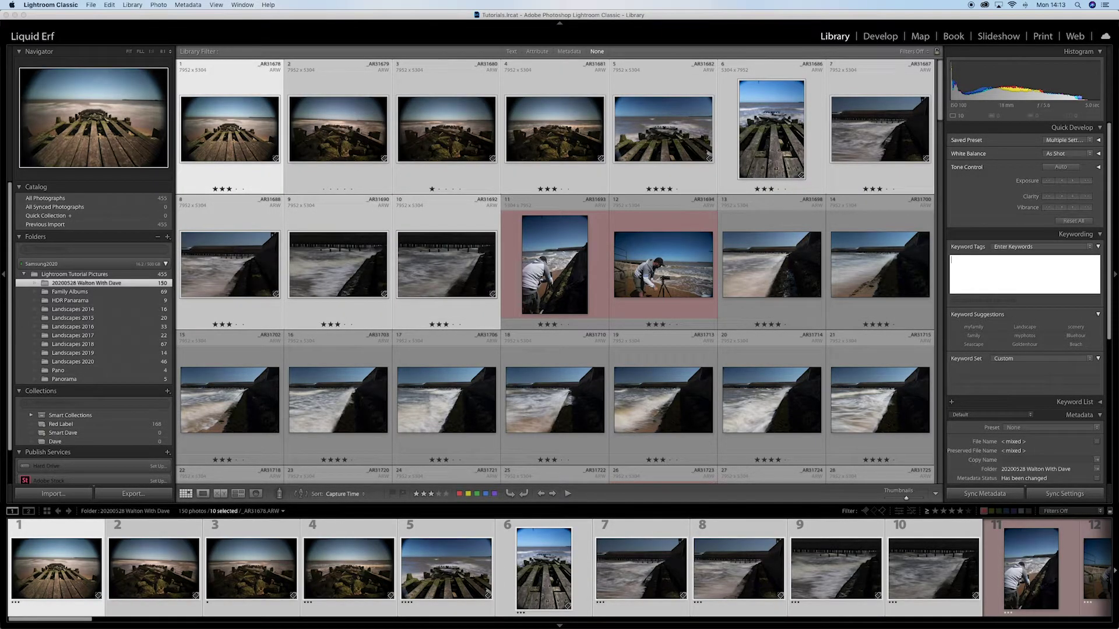
pyautogui.write('Landscape')
pyautogui.press('Return')
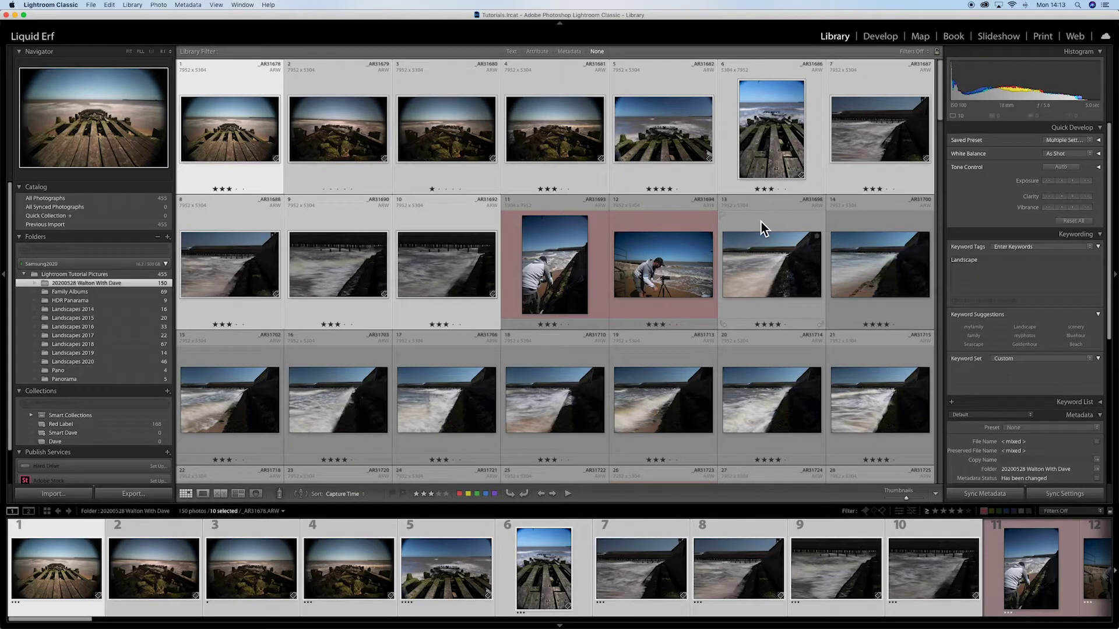
# Tag photos 13–25 with the Landscape keyword
pyautogui.click(732, 178)
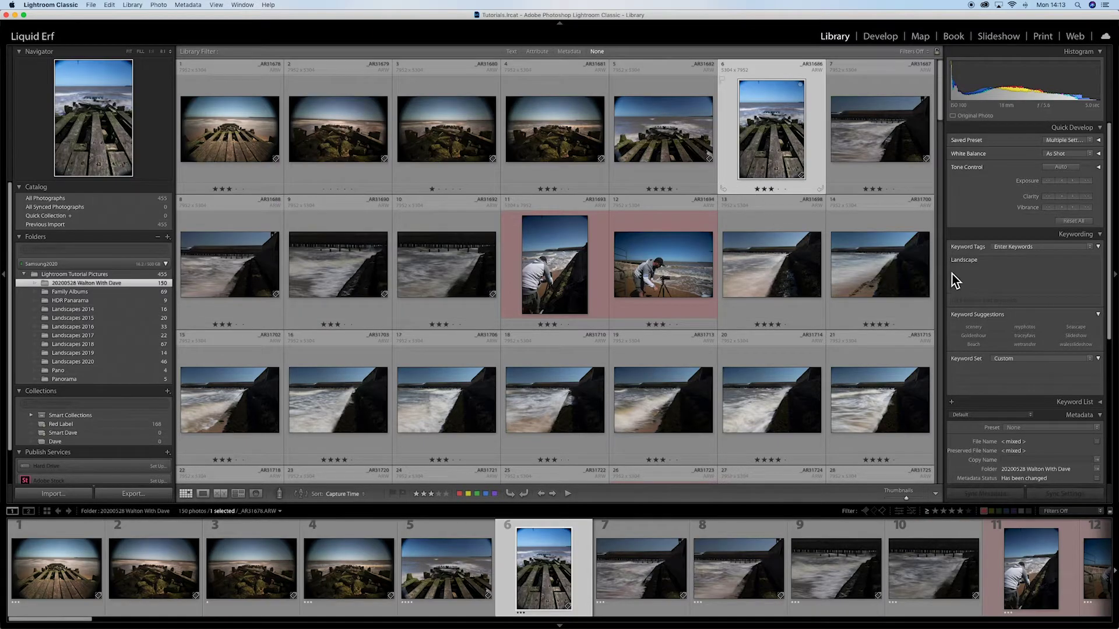
pyautogui.click(848, 175)
pyautogui.scroll(-2, 665, 300)
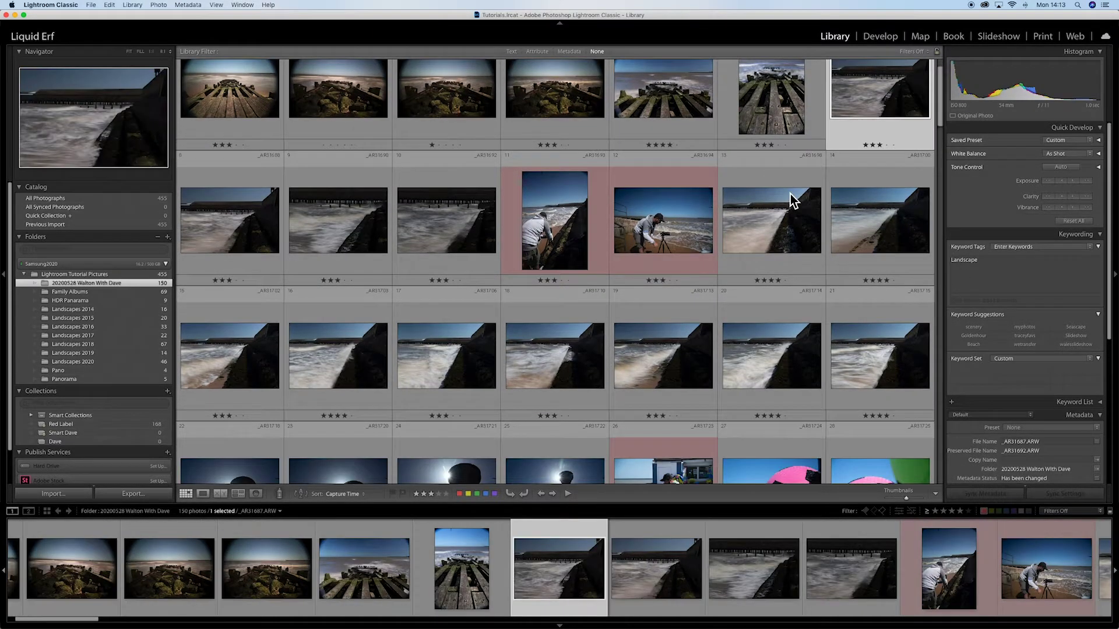
pyautogui.click(778, 211)
pyautogui.scroll(-5, 718, 340)
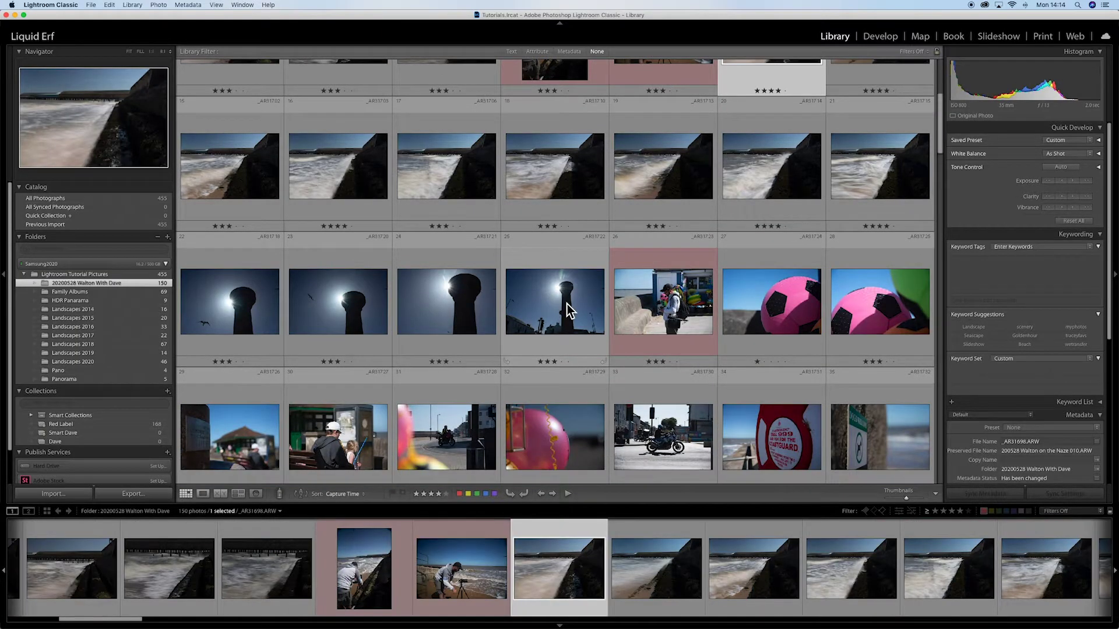
pyautogui.keyDown('shift'); pyautogui.click(569, 311); pyautogui.keyUp('shift')
pyautogui.click(995, 276)
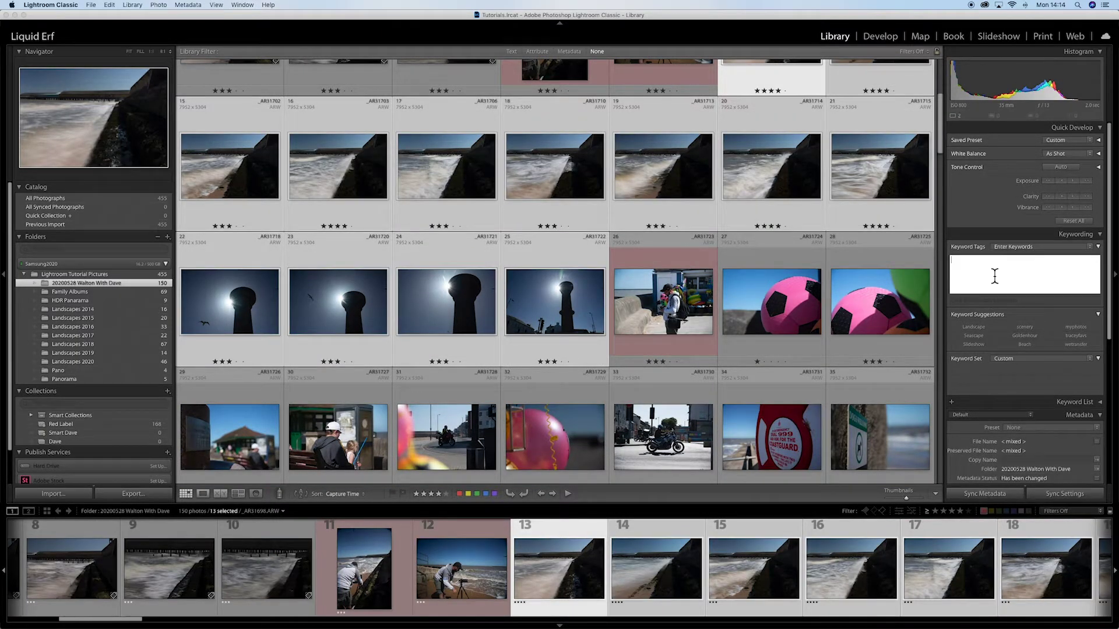
pyautogui.write('Landscape')
pyautogui.press('Return')
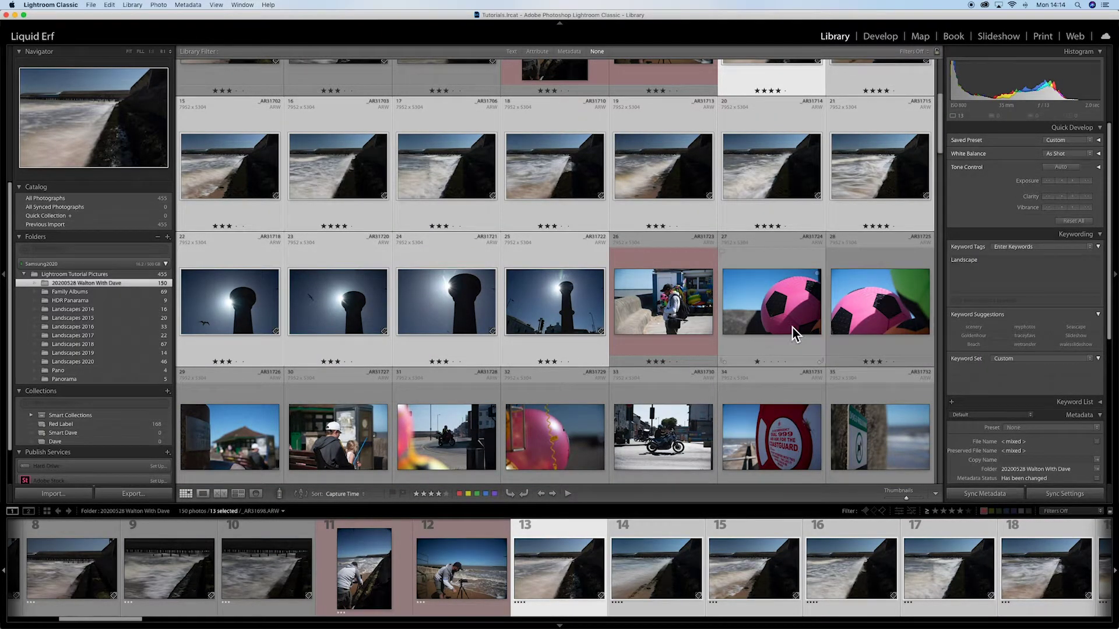
# Tag photos 44–50 with the Landscape keyword
pyautogui.scroll(-1, 714, 361)
pyautogui.scroll(-15, 714, 361)
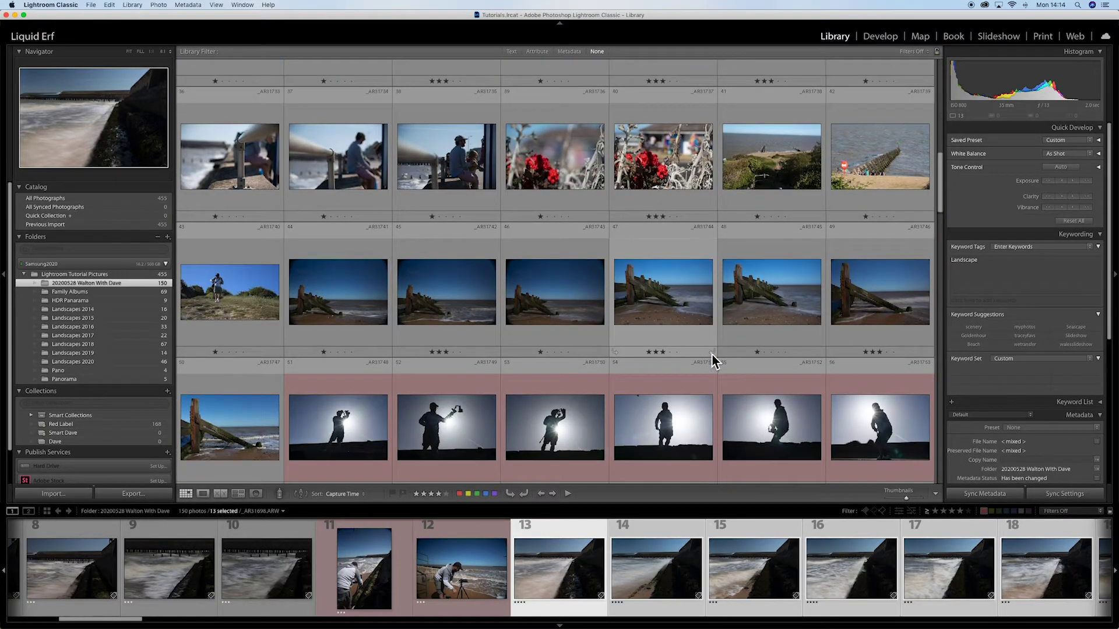
pyautogui.click(352, 326)
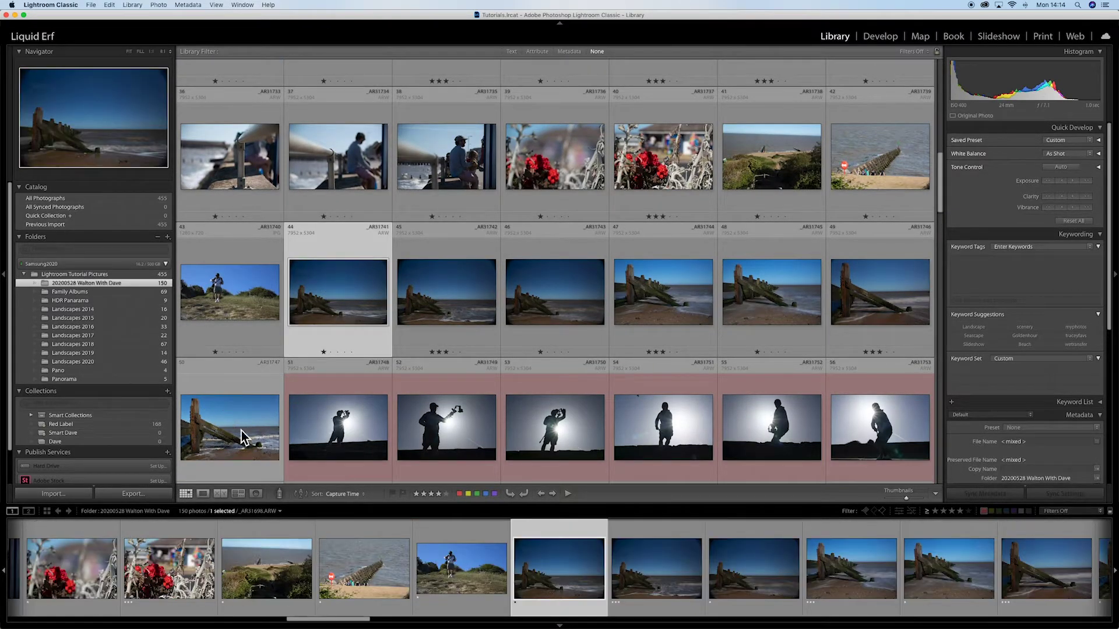
pyautogui.keyDown('shift'); pyautogui.click(230, 427); pyautogui.keyUp('shift')
pyautogui.click(1014, 274)
pyautogui.write('Landscape')
pyautogui.press('Return')
pyautogui.scroll(-10, 629, 384)
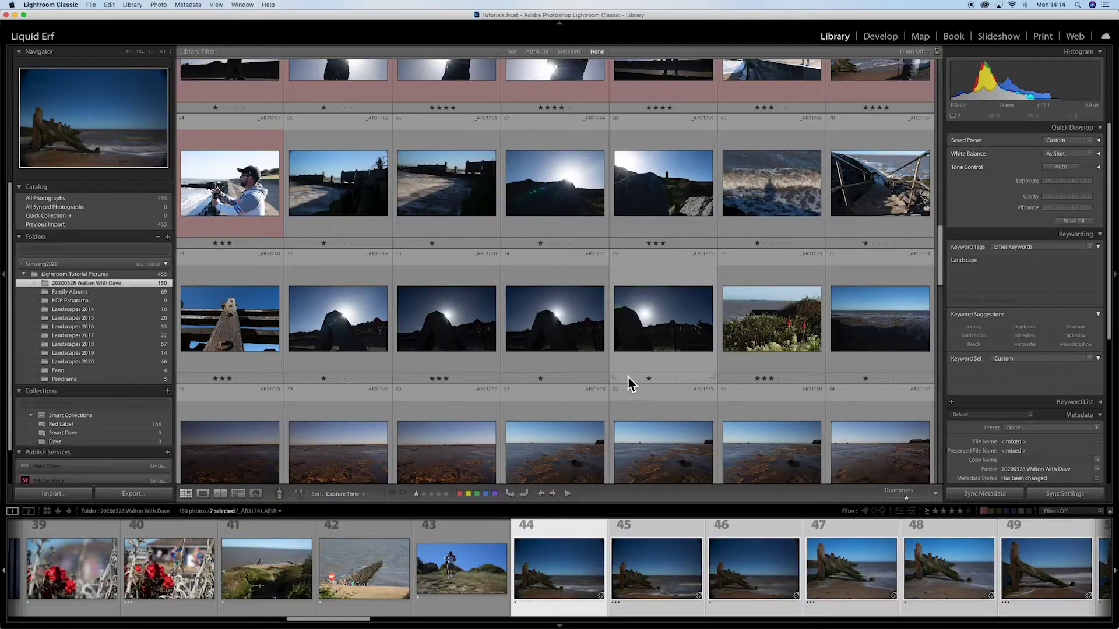
pyautogui.click(280, 495)
# Set the painter keyword to Landscape and paint it onto photos 70–75 and two nearby photos
pyautogui.click(396, 494)
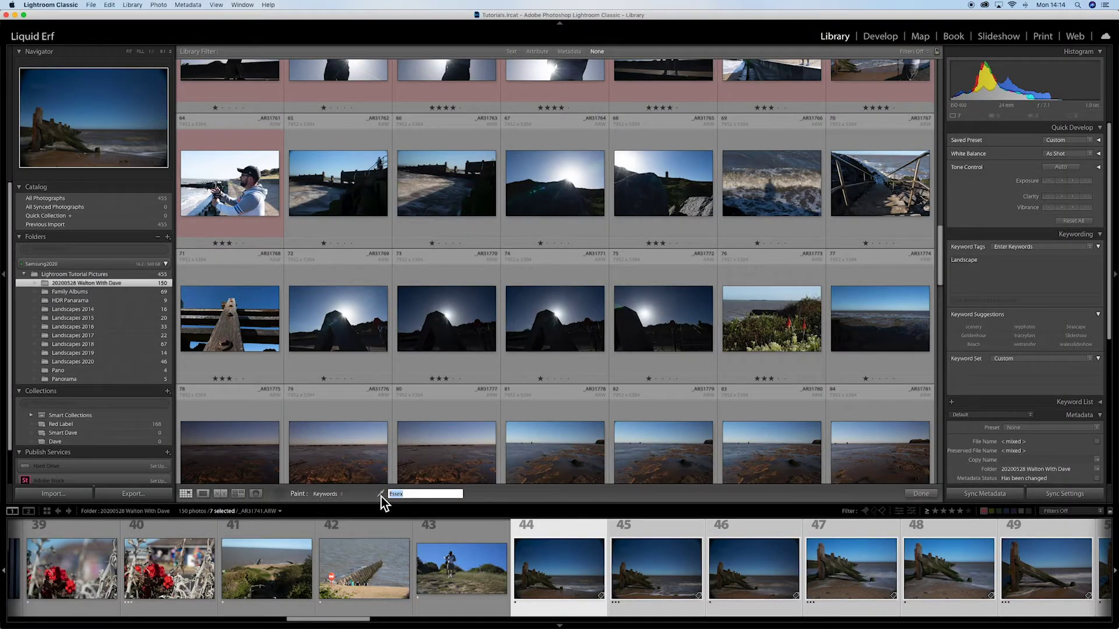
pyautogui.write('La')
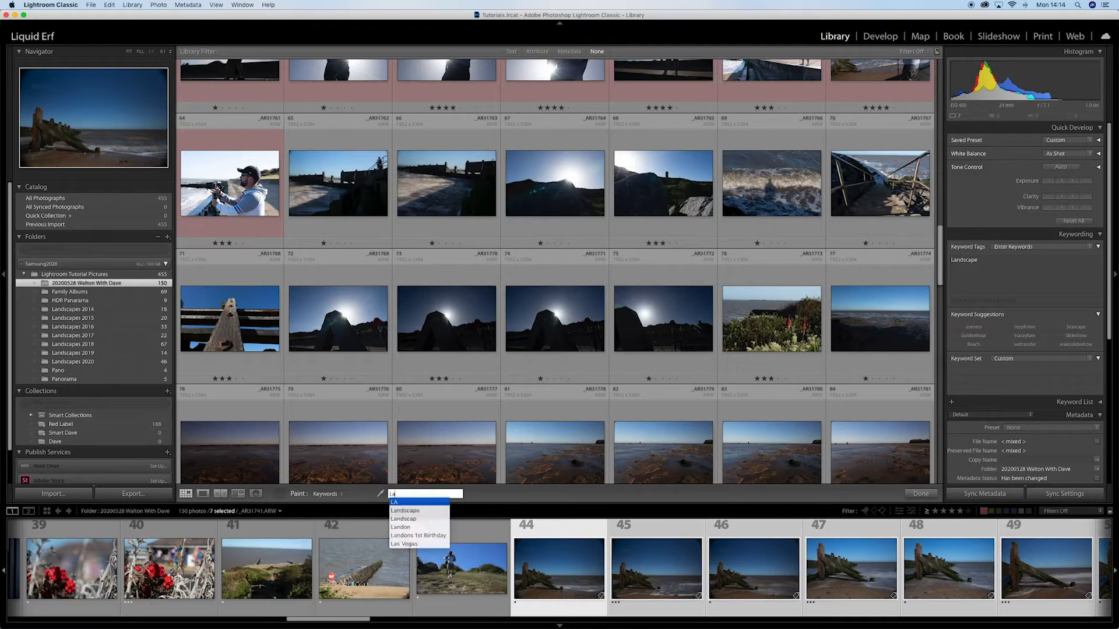
pyautogui.write('ndscape')
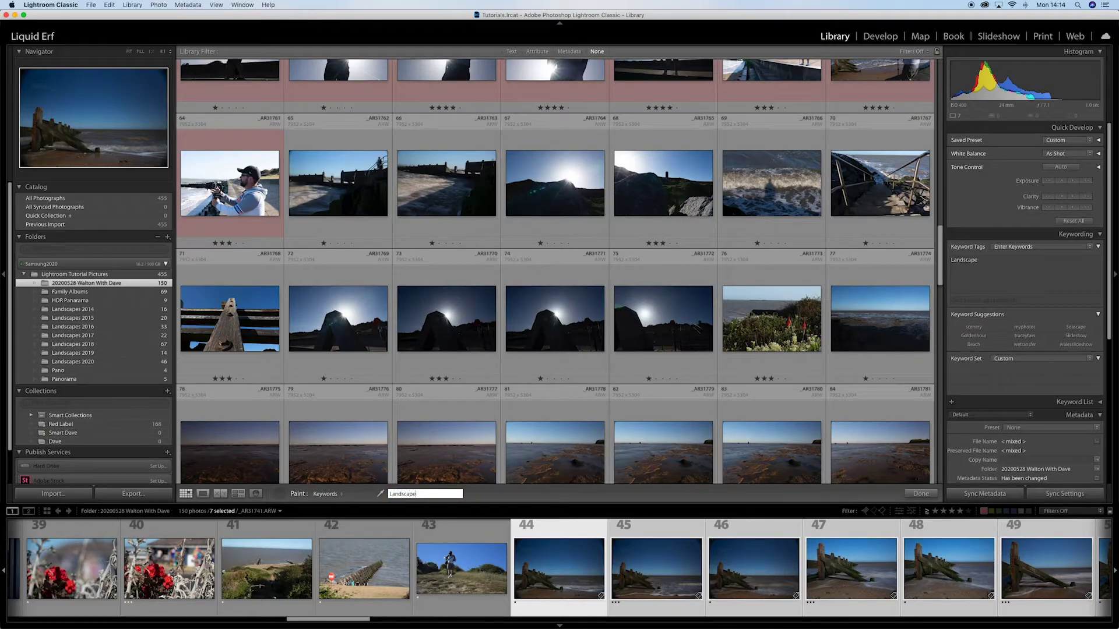
pyautogui.click(338, 184)
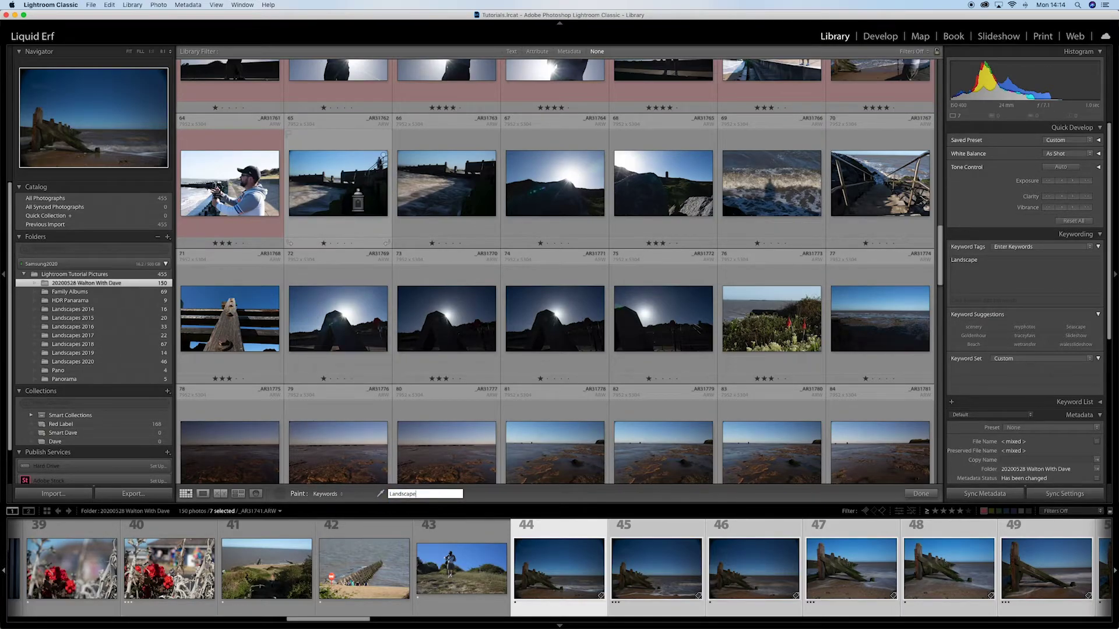
pyautogui.click(581, 180)
pyautogui.click(650, 192)
pyautogui.click(858, 181)
pyautogui.click(338, 319)
pyautogui.click(229, 319)
pyautogui.click(555, 318)
pyautogui.click(664, 318)
# Paint Landscape onto photos 97, 98, 145 and a late sunset photo
pyautogui.scroll(-3, 512, 230)
pyautogui.scroll(3, 511, 230)
pyautogui.scroll(-3, 875, 230)
pyautogui.click(876, 230)
pyautogui.scroll(-2, 249, 317)
pyautogui.click(249, 318)
pyautogui.scroll(-3, 249, 318)
pyautogui.click(880, 317)
pyautogui.scroll(-2, 880, 317)
pyautogui.click(705, 364)
pyautogui.scroll(-1, 705, 365)
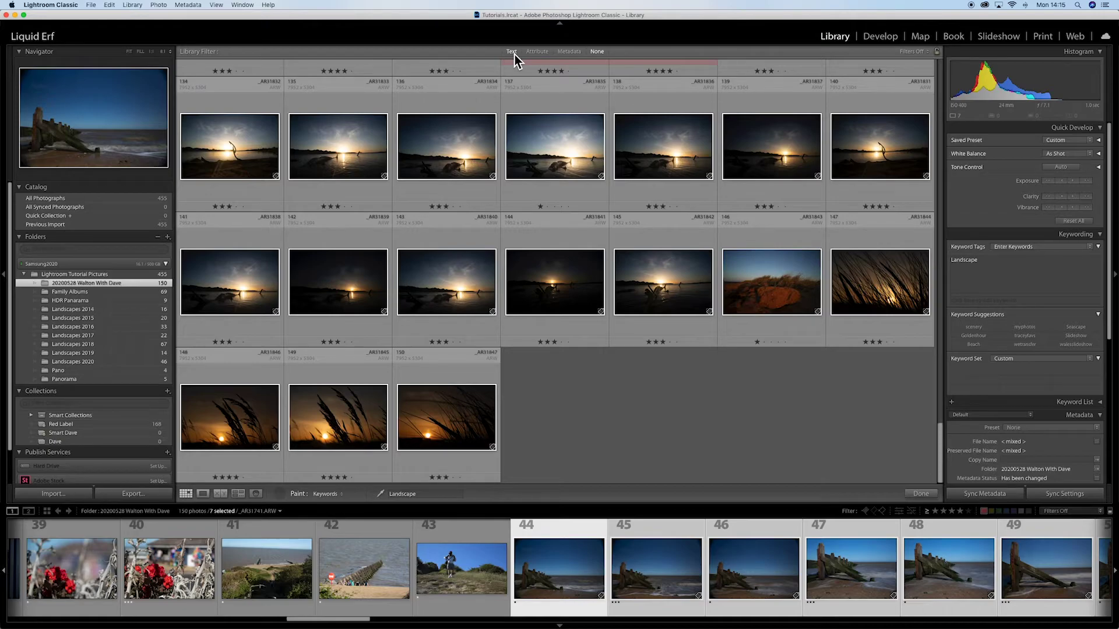
# Use the Library Filter's Text search on Keywords for 'Landscape', then select photo 32
pyautogui.press('\\')
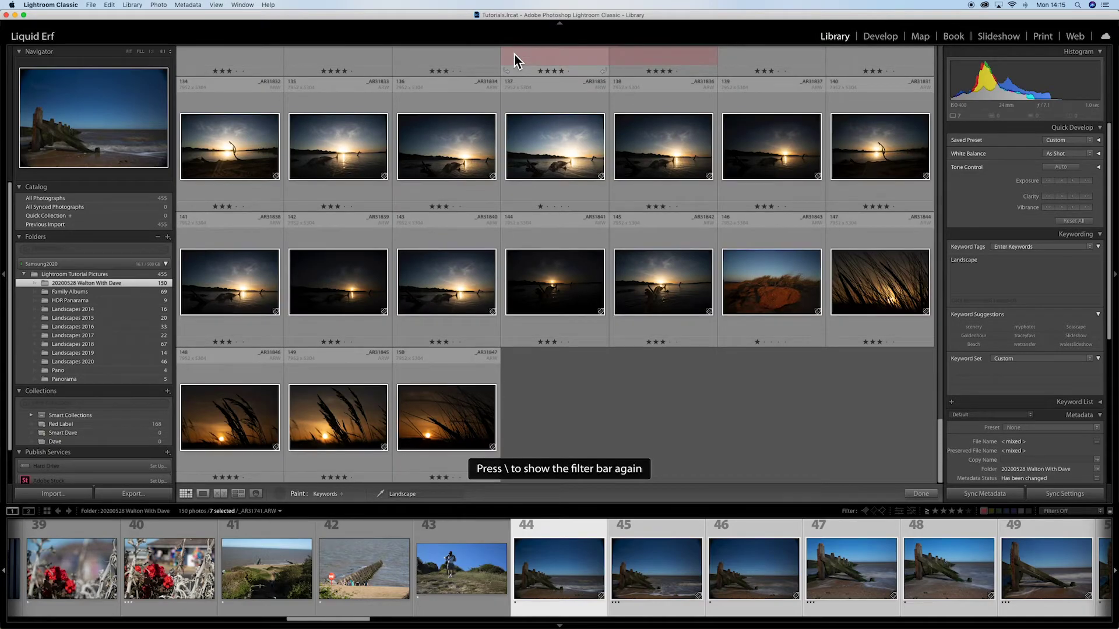
pyautogui.click(512, 52)
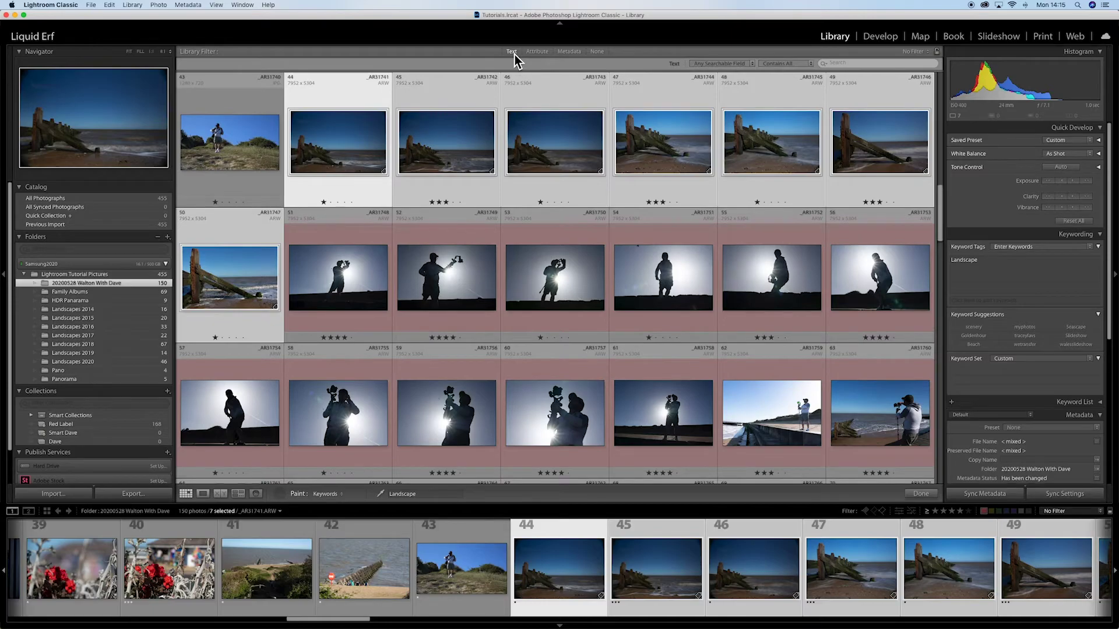
pyautogui.click(721, 63)
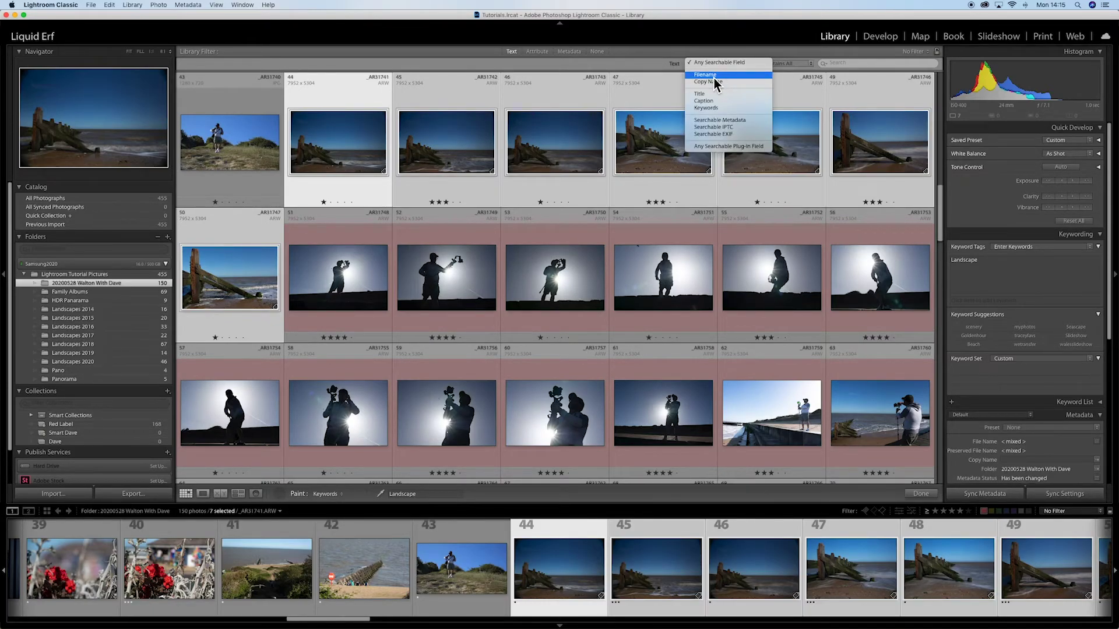
pyautogui.click(706, 109)
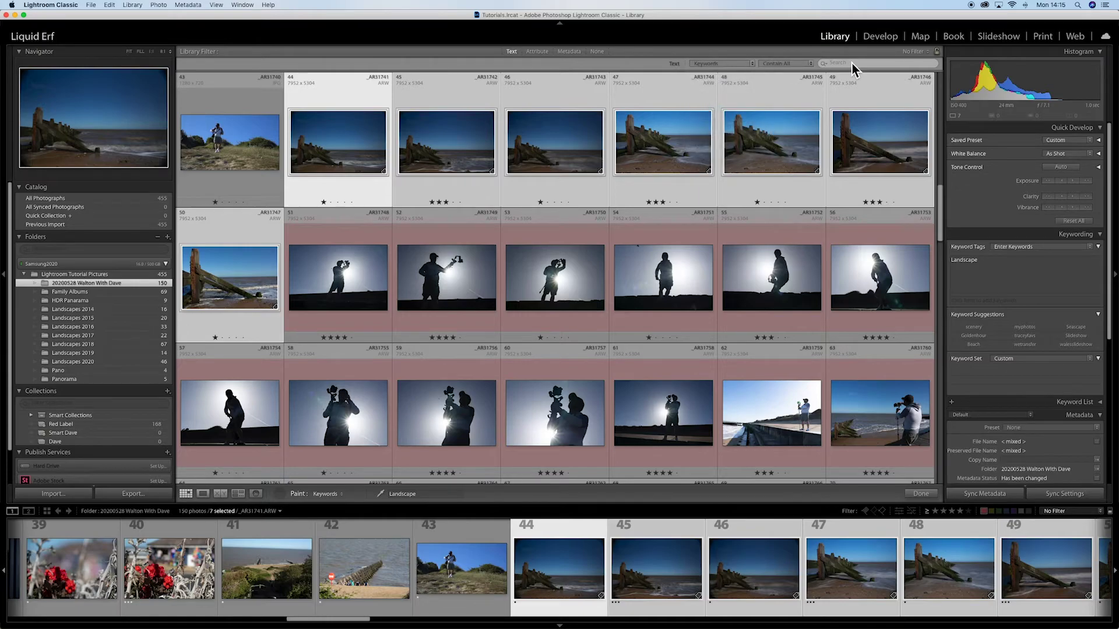
pyautogui.click(851, 66)
pyautogui.write('L')
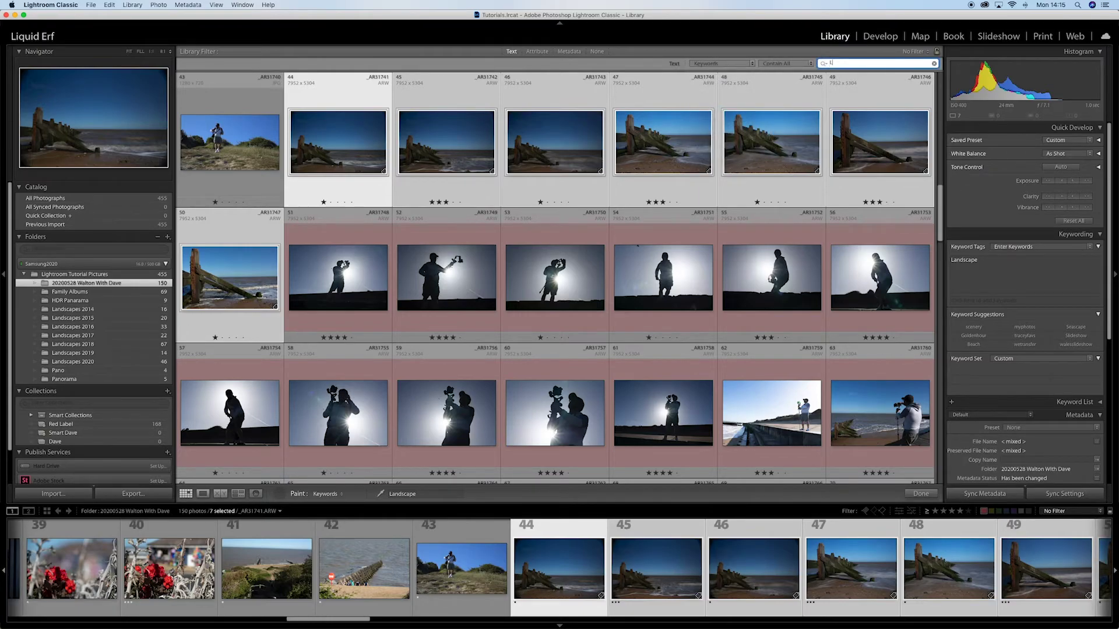
pyautogui.write('andscape')
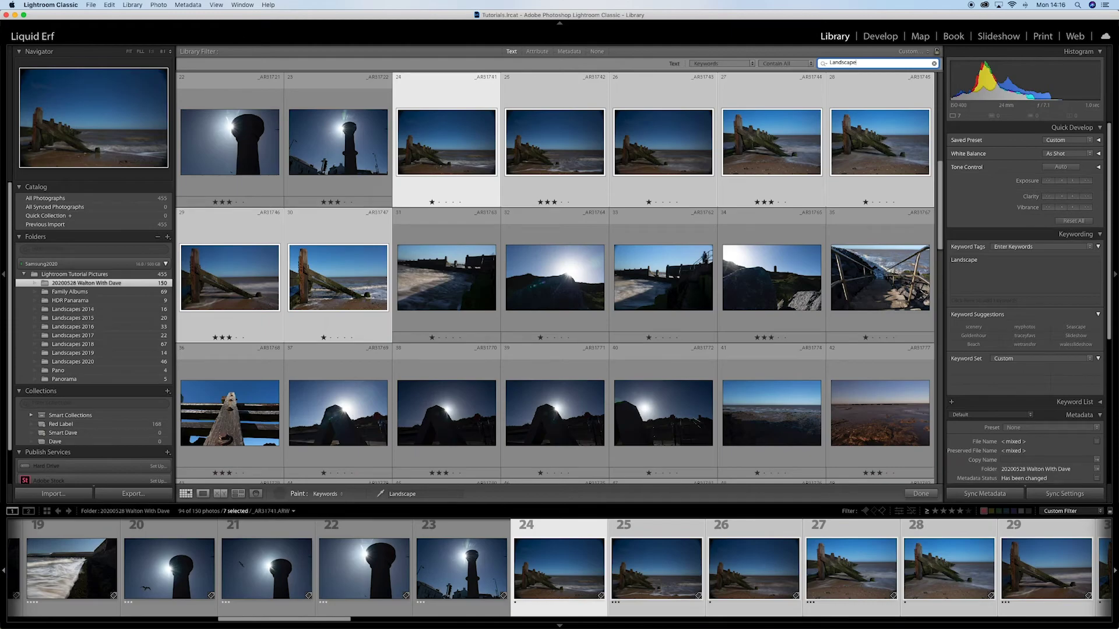
pyautogui.click(559, 240)
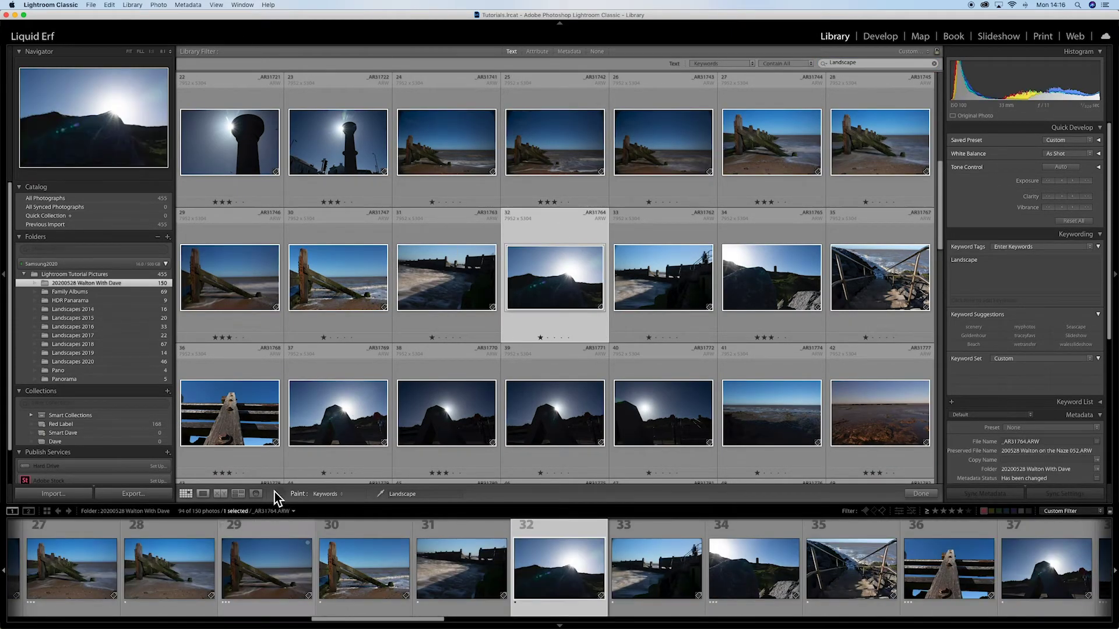
pyautogui.click(274, 492)
# Set the rating filter to four stars or more and drop the red label condition
pyautogui.click(958, 512)
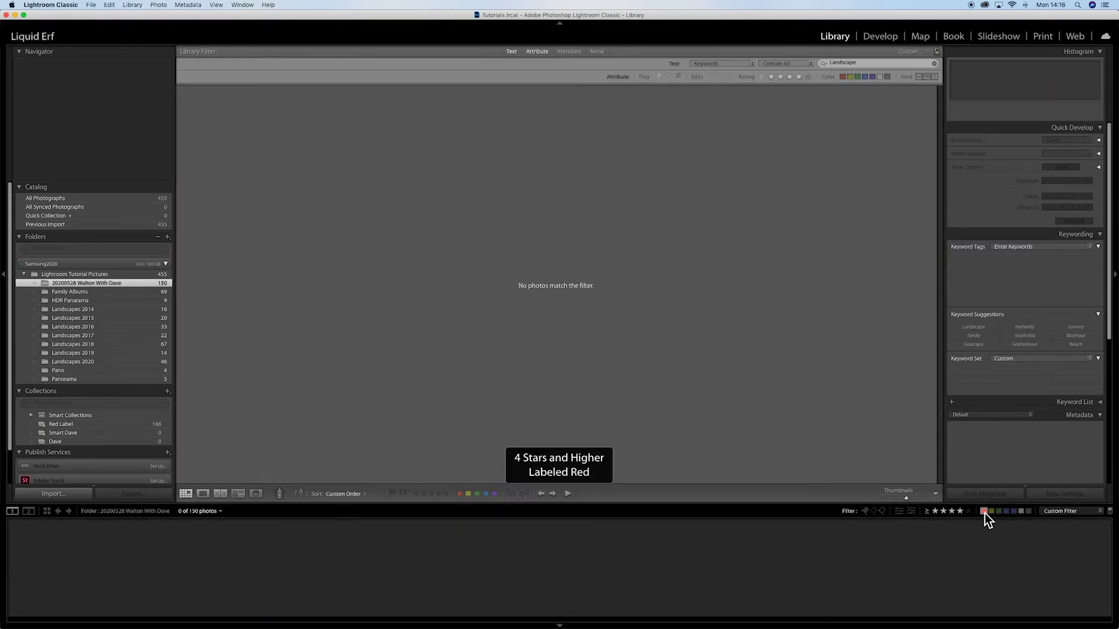
pyautogui.click(983, 511)
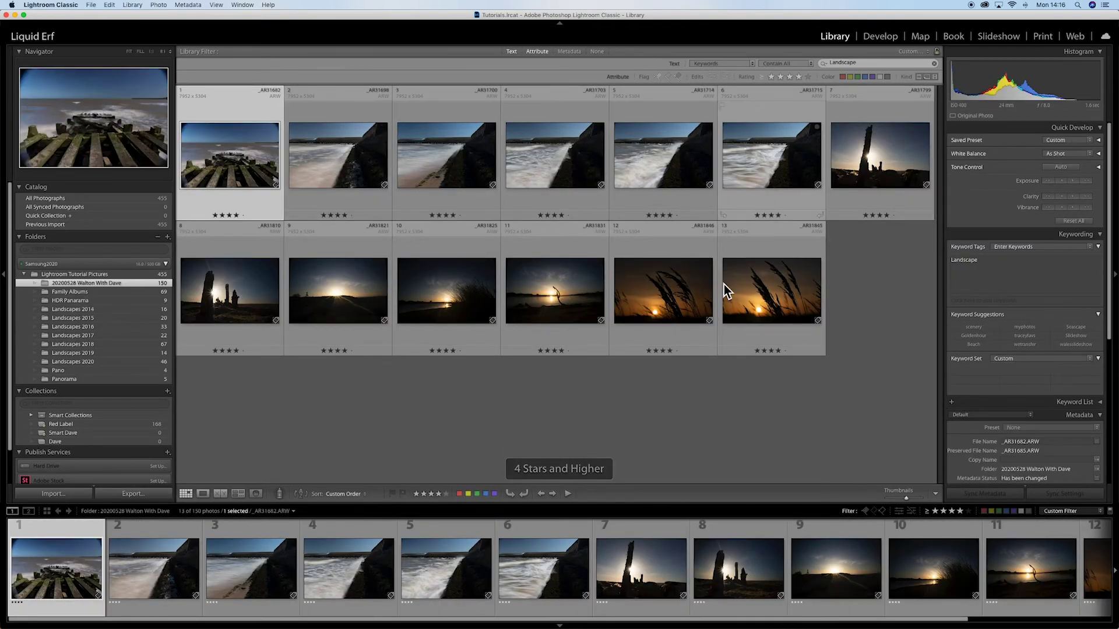